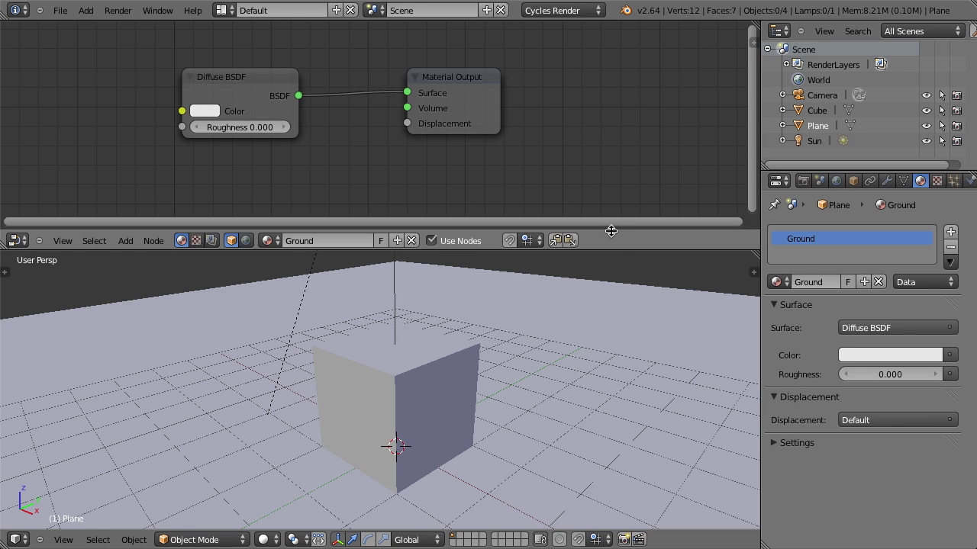
Step: Switch the 3D viewport to Rendered shading for a live Cycles preview of the cube
click(264, 539)
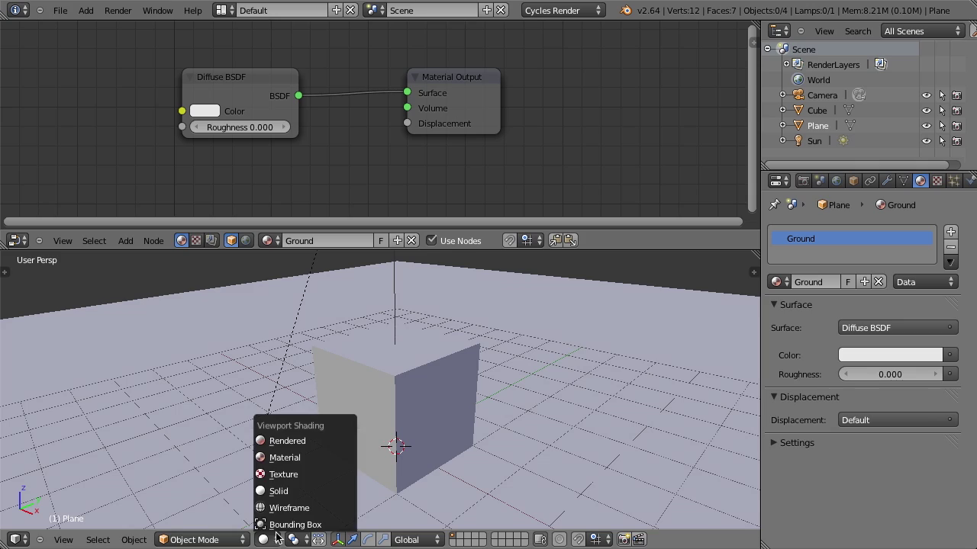
click(294, 441)
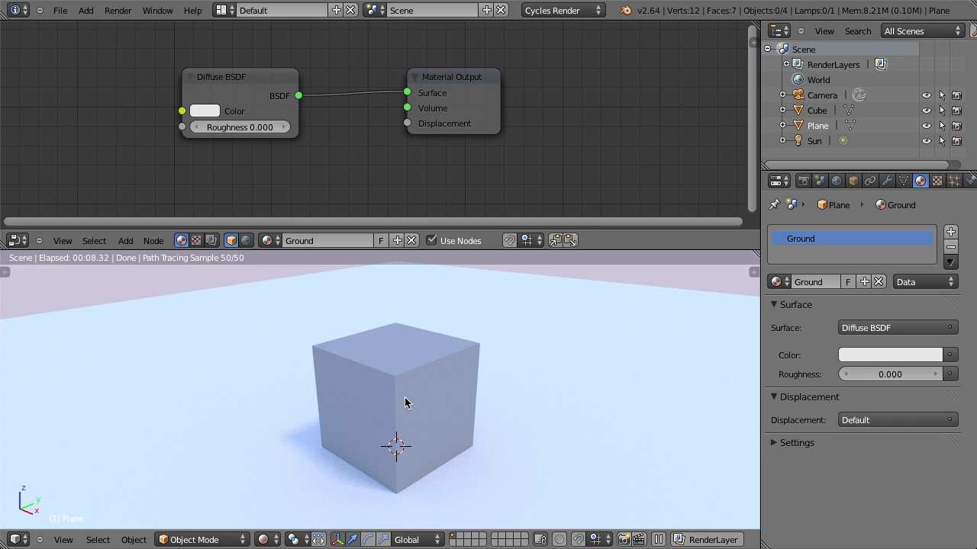
click(60, 11)
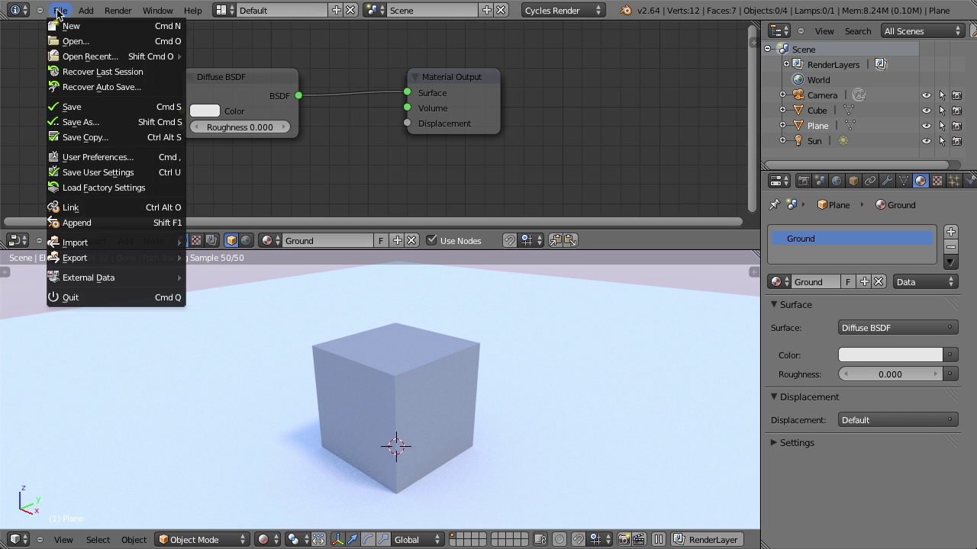
Step: Link the Carpaint node group from Library's material_libary_cycles.blend NodeTree into the file
click(108, 209)
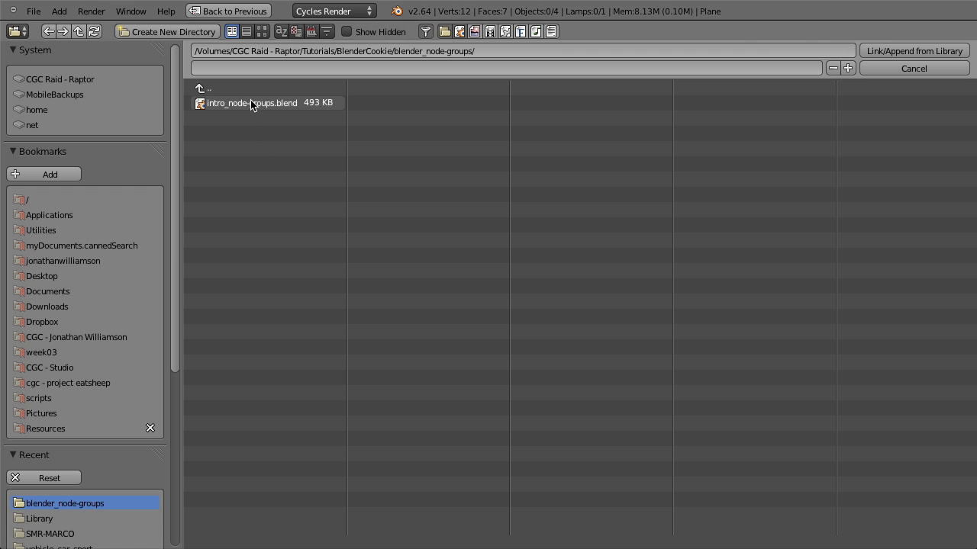
click(59, 521)
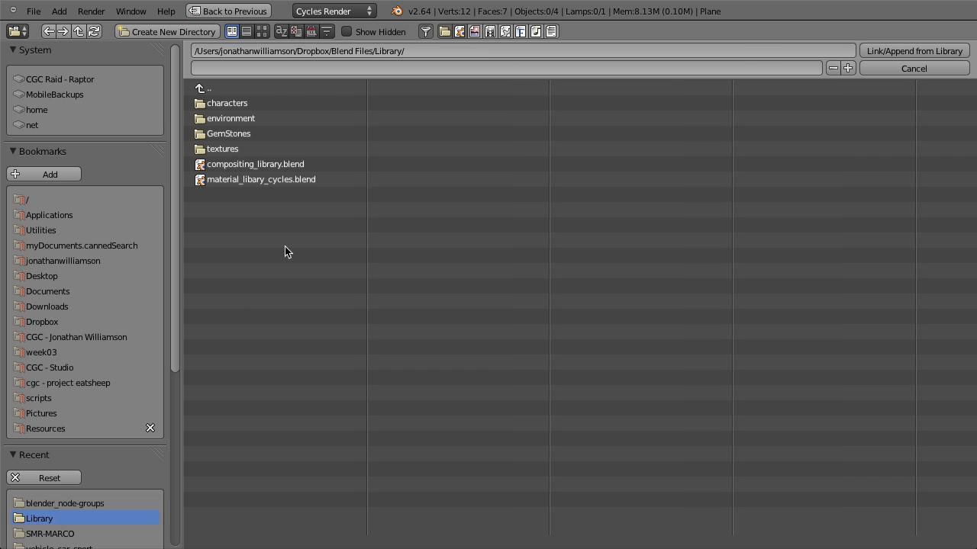
click(229, 181)
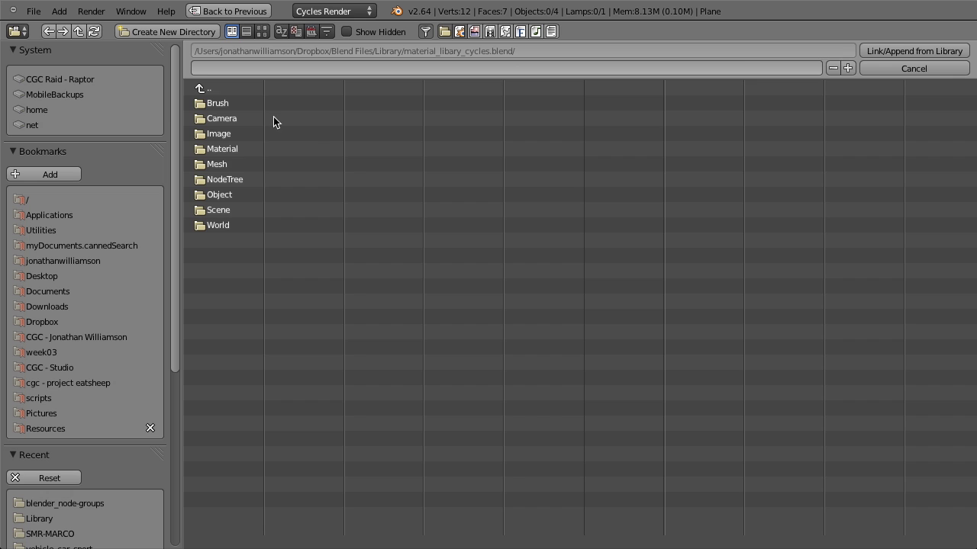
click(196, 183)
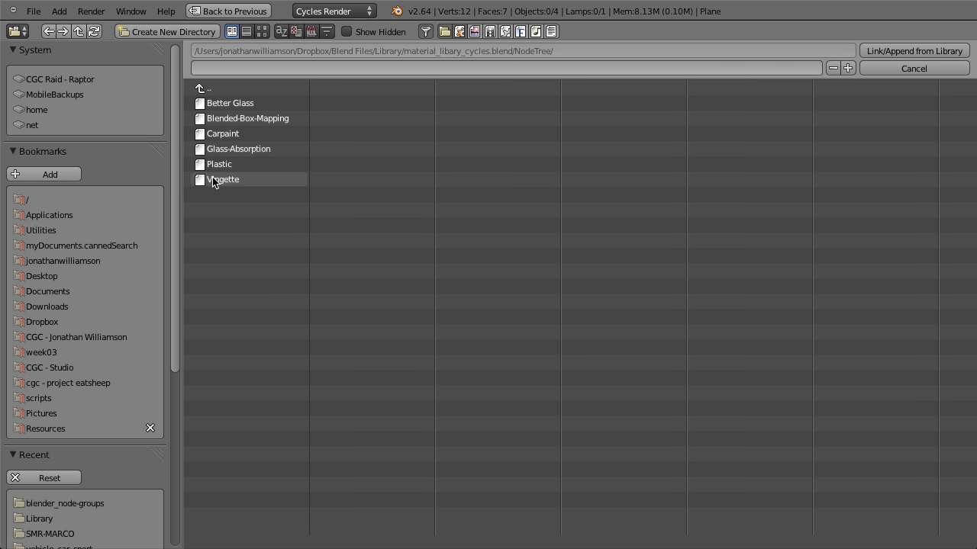
click(35, 50)
click(42, 68)
click(34, 86)
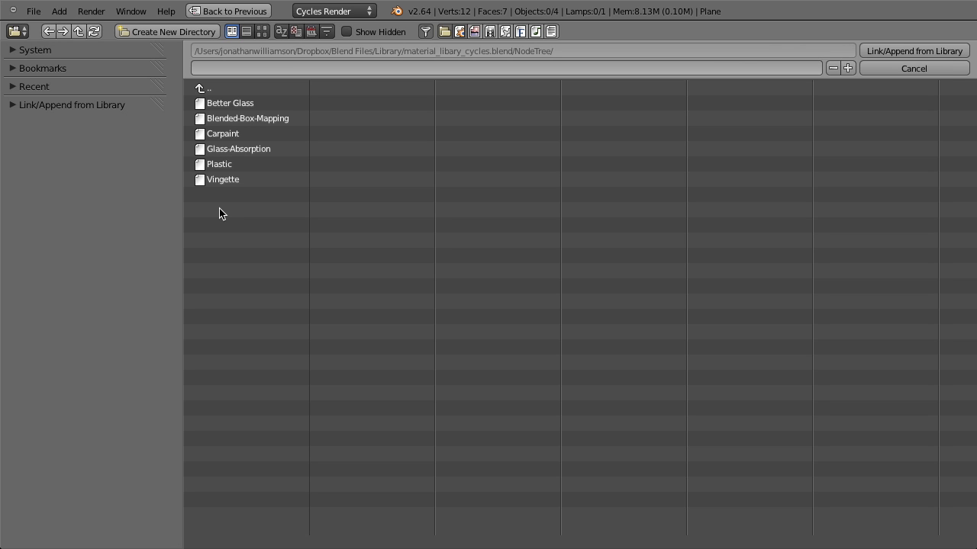
click(230, 134)
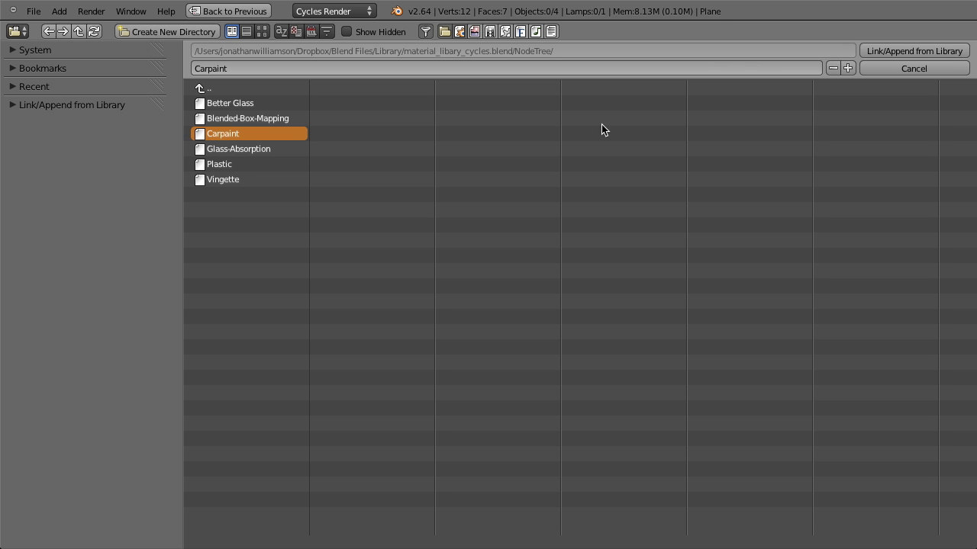
click(902, 49)
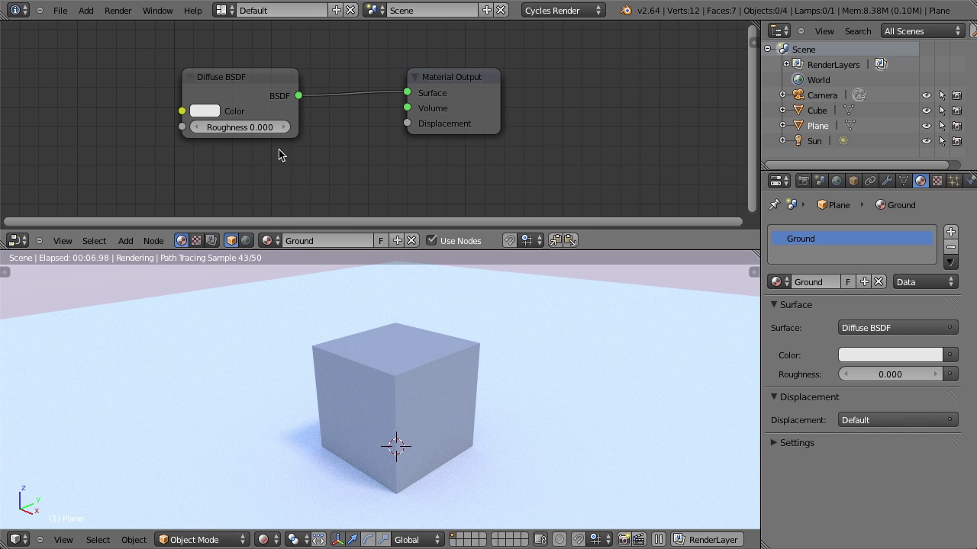
Step: Add a Carpaint group node to the Cube's material, left of the Diffuse BSDF
click(816, 111)
key(Home)
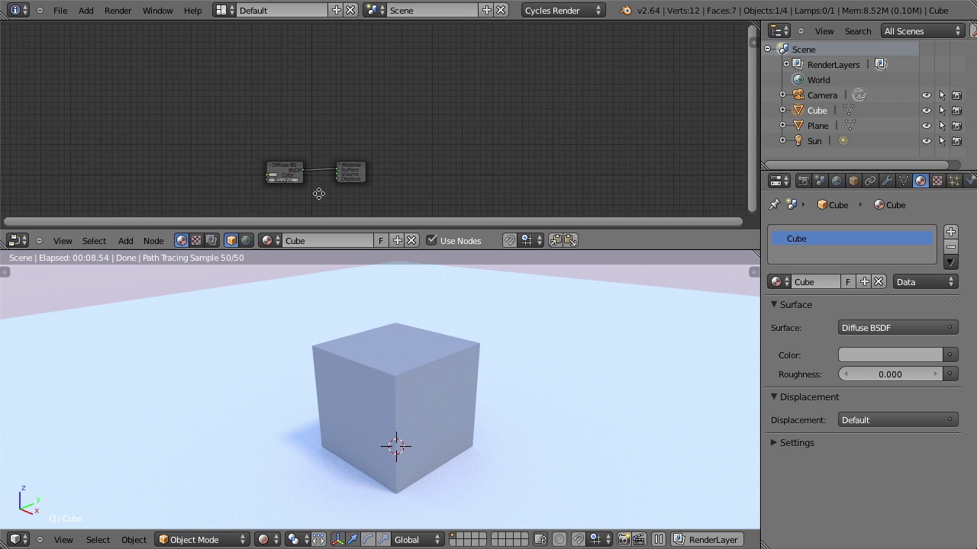
scroll(386, 132, up, 1)
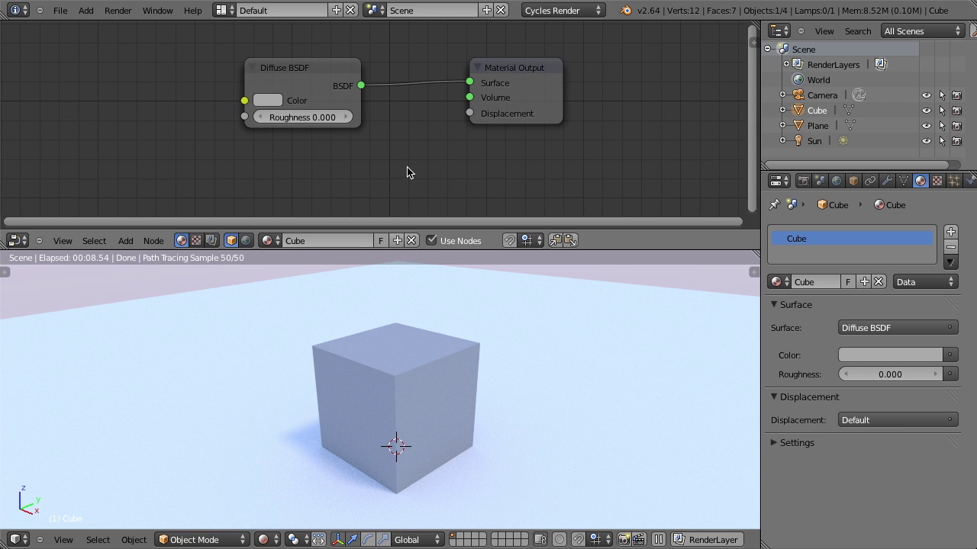
key(shift+a)
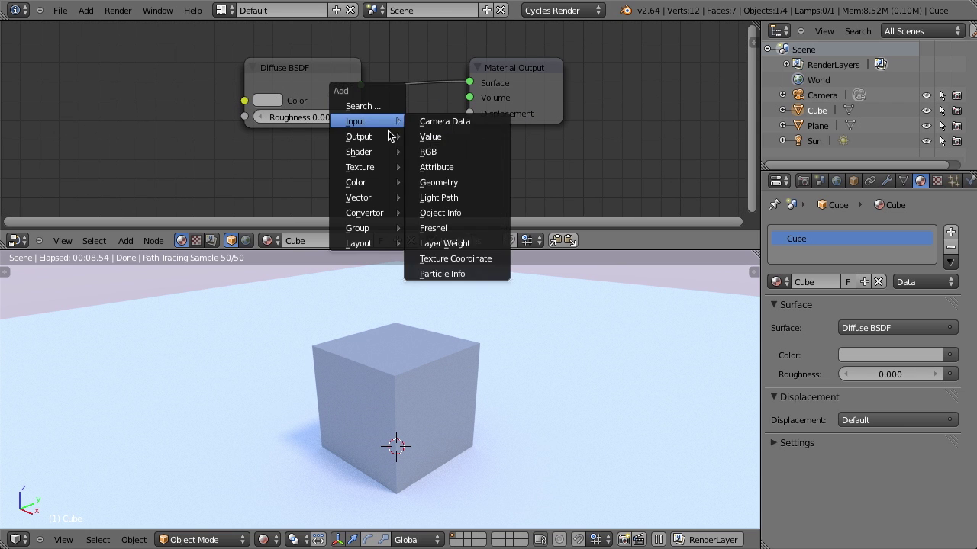
mouse_move(363, 232)
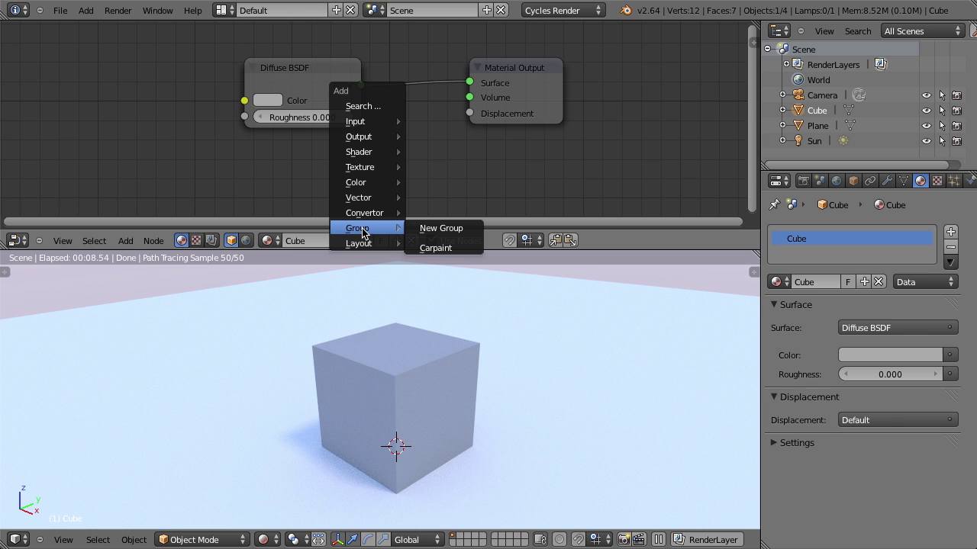
click(429, 247)
scroll(443, 161, down, 2)
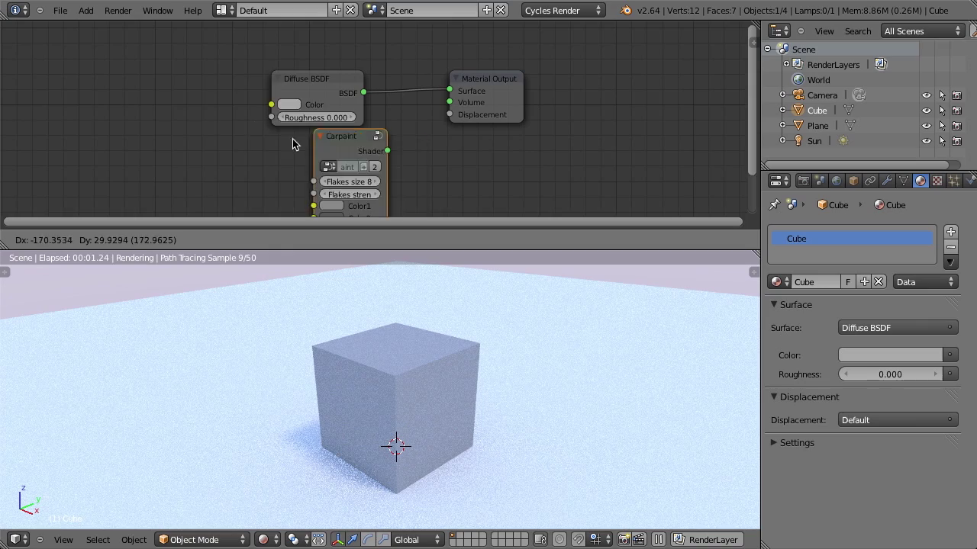
click(170, 84)
Step: Make the node editor taller and move the Carpaint node further left
scroll(328, 118, up, 3)
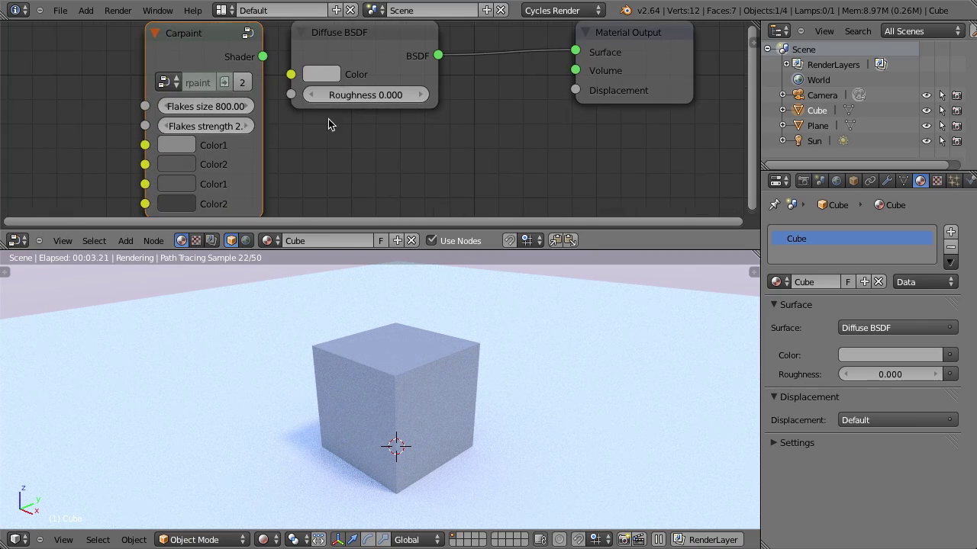
scroll(318, 122, down, 2)
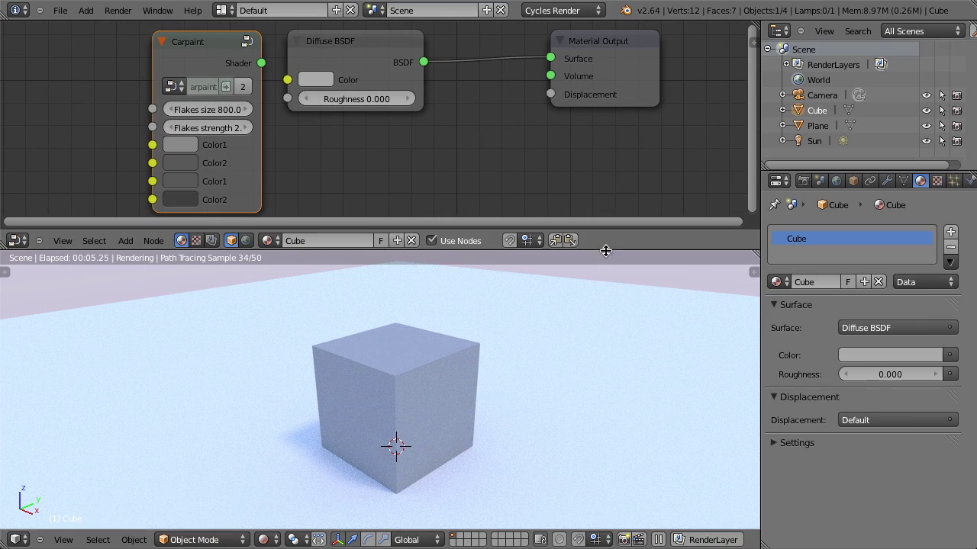
drag(608, 260, 607, 300)
drag(186, 65, 166, 67)
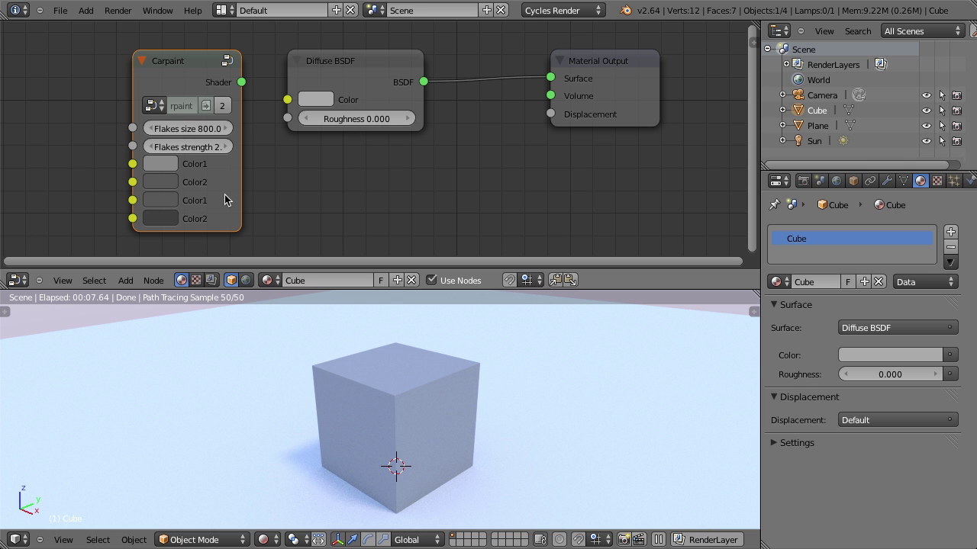
Step: Replace the Diffuse BSDF with Carpaint's Shader output wired into the Surface input
click(377, 63)
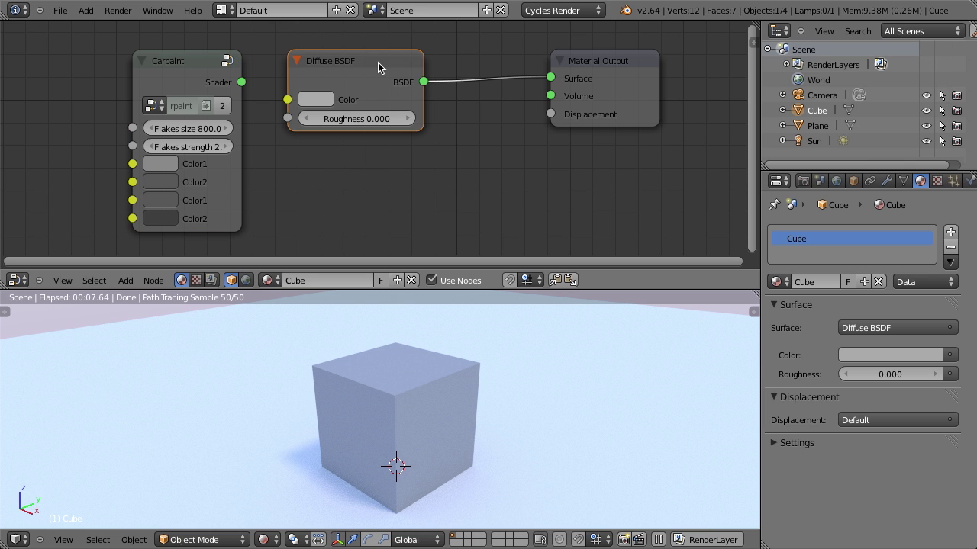
key(x)
drag(241, 81, 550, 78)
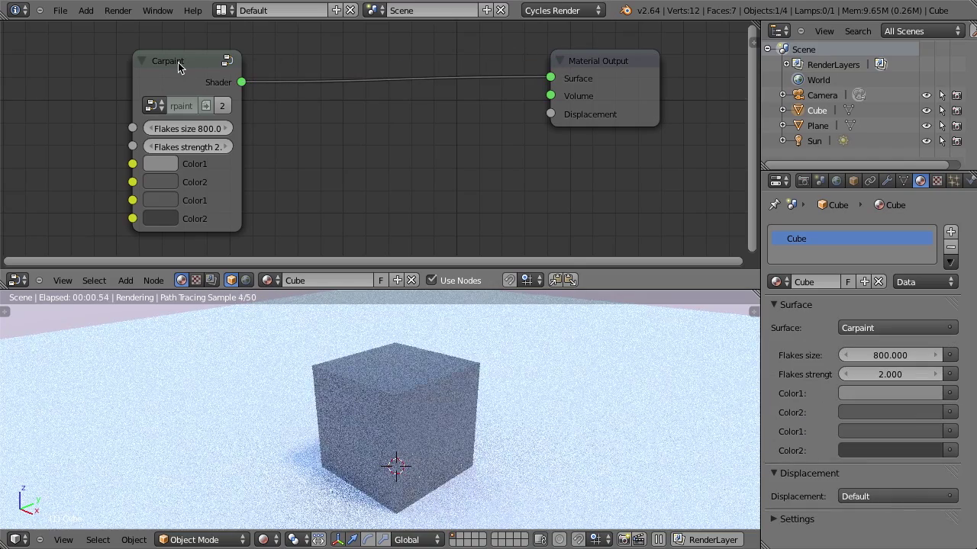
drag(178, 68, 297, 54)
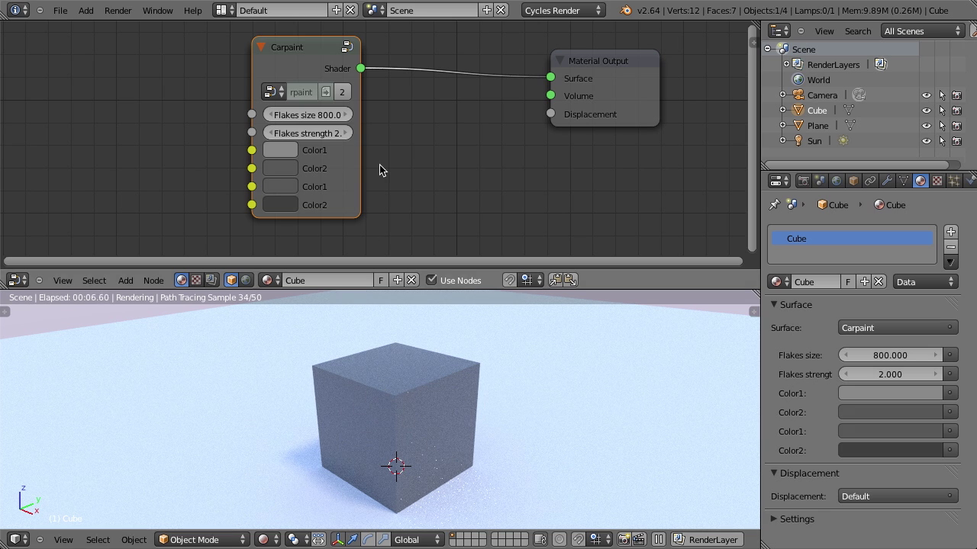
Step: Set Carpaint's Color1 to red and Color2 to a lighter pink version of it
scroll(379, 165, up, 1)
scroll(379, 165, up, 1)
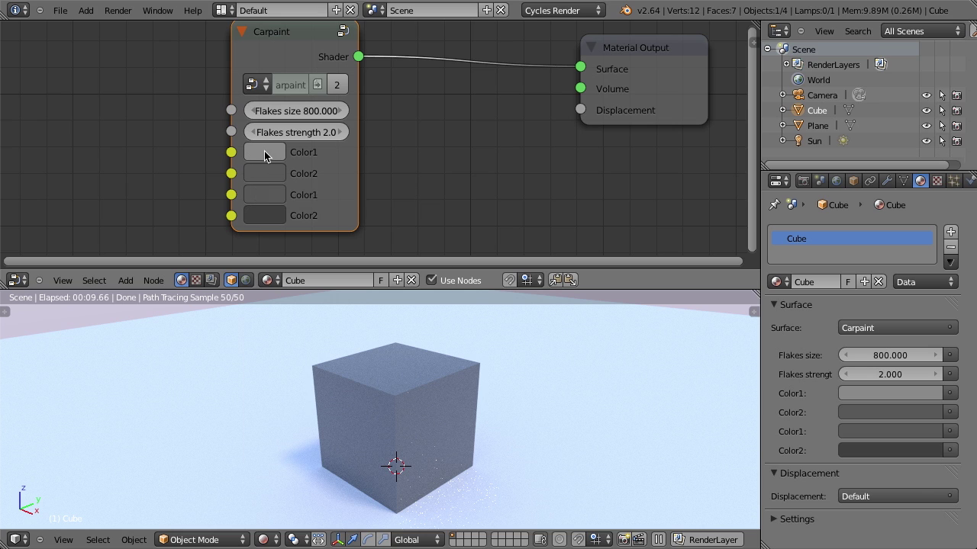
drag(350, 277, 338, 327)
scroll(337, 277, up, 7)
scroll(335, 283, up, 1)
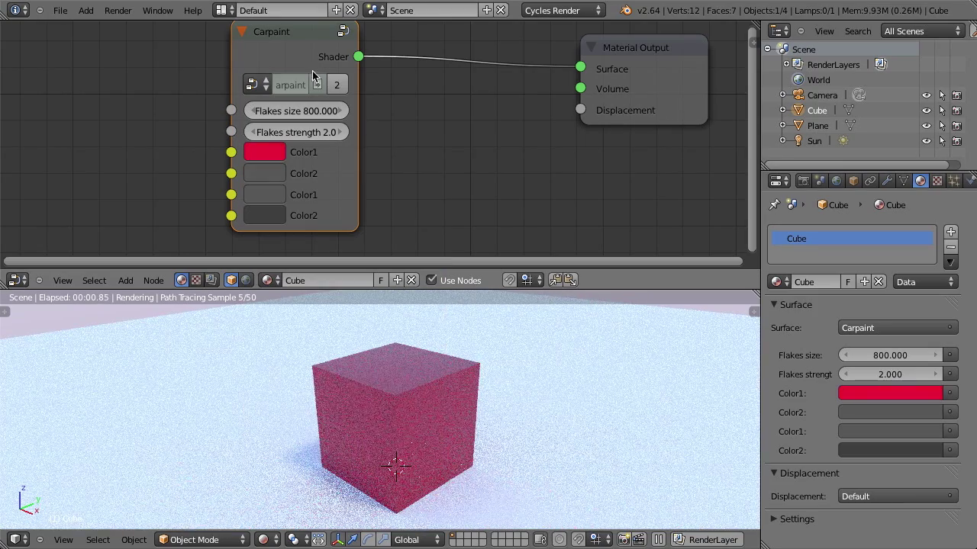
key(ctrl+c)
key(ctrl+v)
click(267, 174)
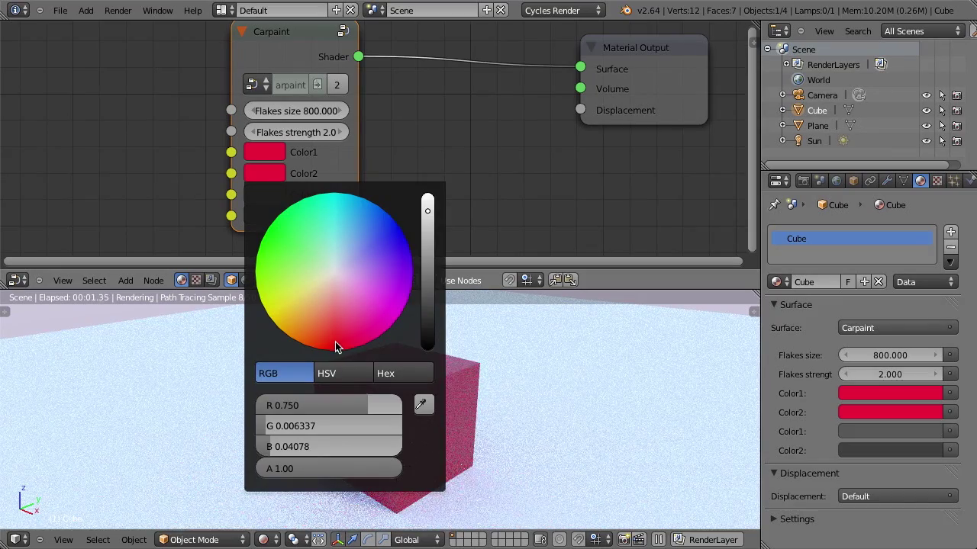
drag(335, 342, 333, 335)
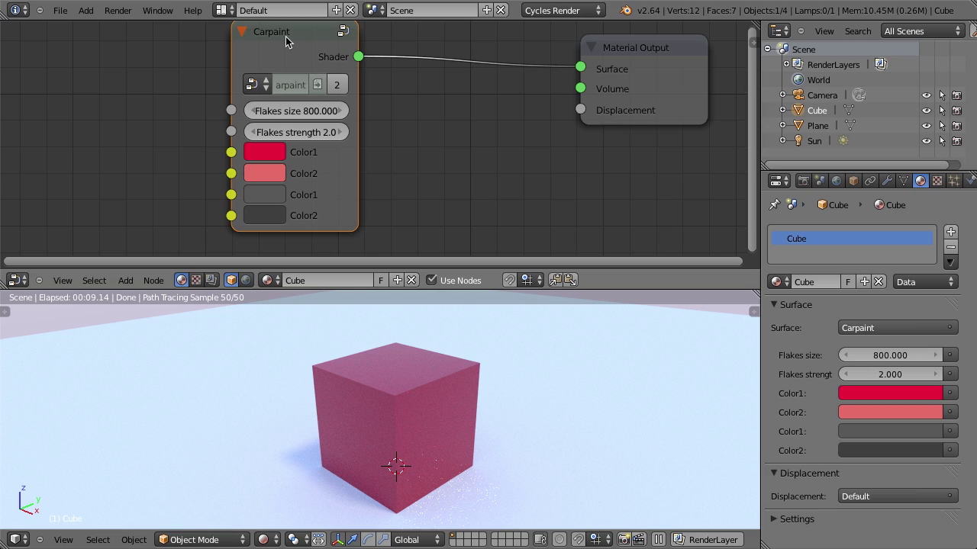
Step: Duplicate the Carpaint node to the left and make the copy's Color1 green
key(shift+d)
click(126, 33)
middle_drag(178, 58, 193, 62)
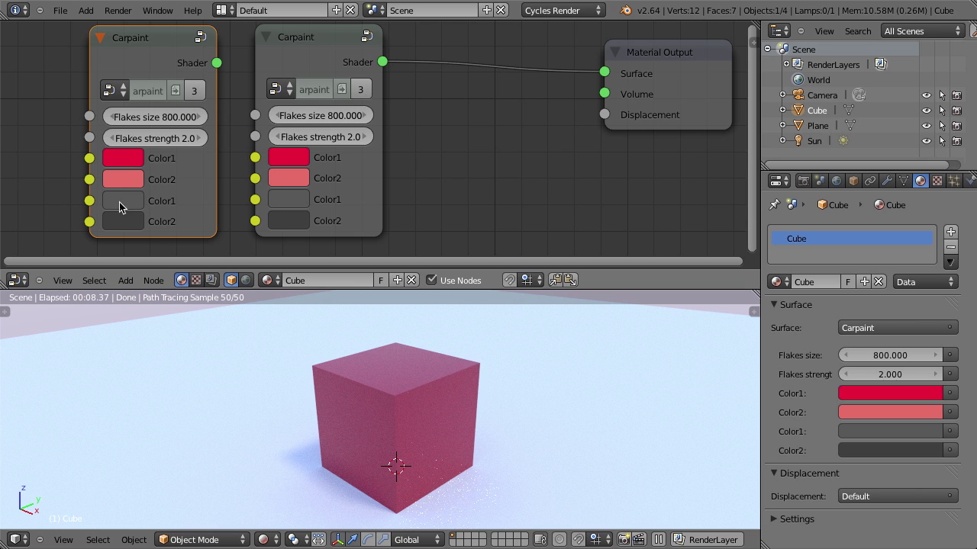
click(132, 165)
drag(143, 229, 141, 200)
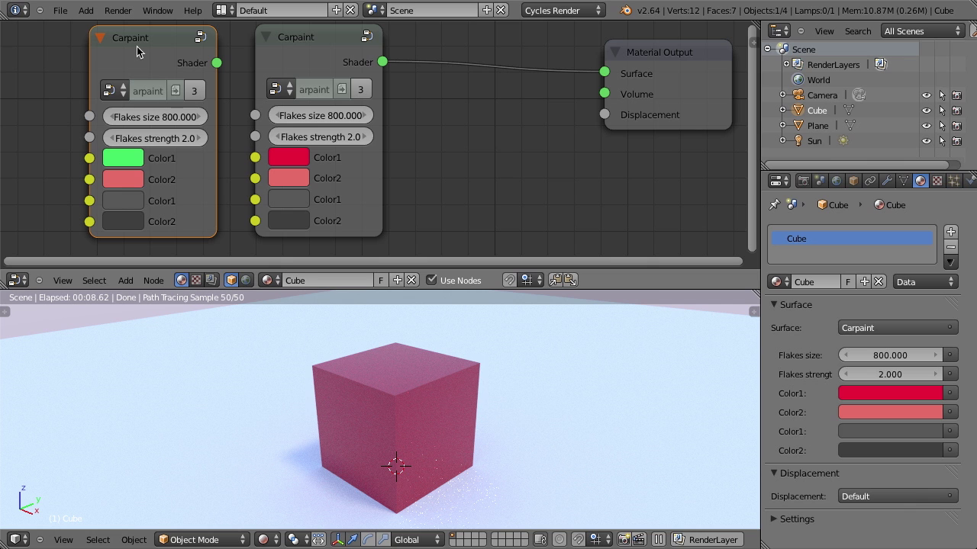
Step: Delete the green Carpaint copy and start making the remaining linked Carpaint group local
key(x)
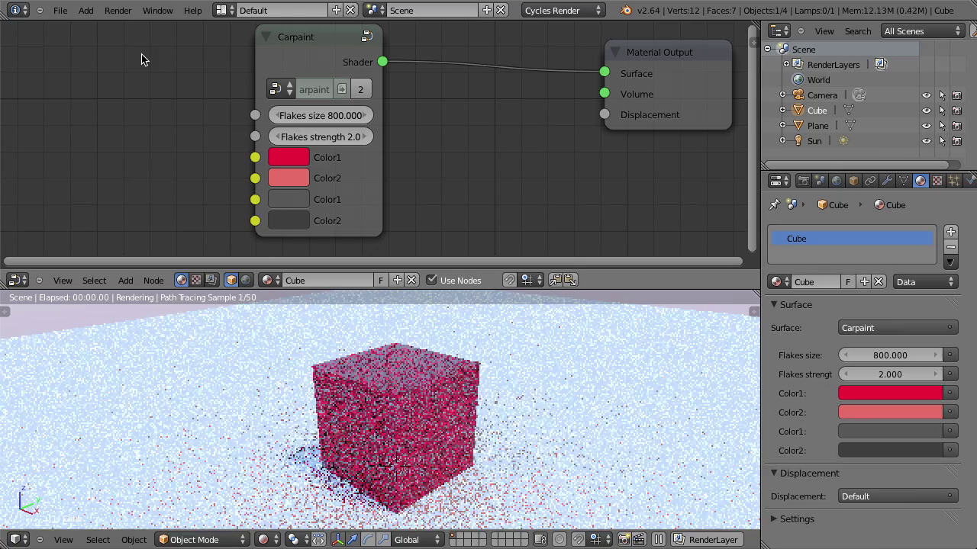
click(340, 43)
scroll(384, 100, down, 2)
middle_drag(384, 100, 270, 103)
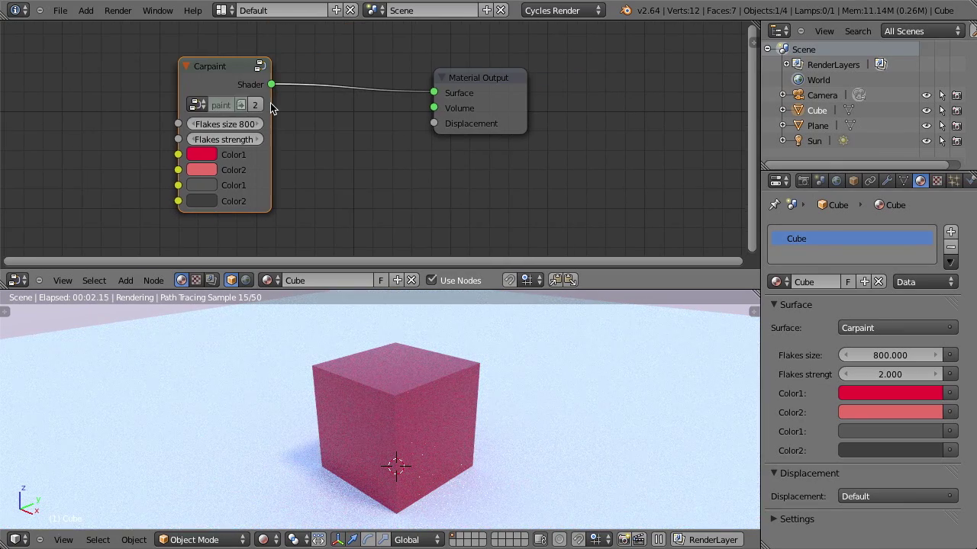
click(270, 103)
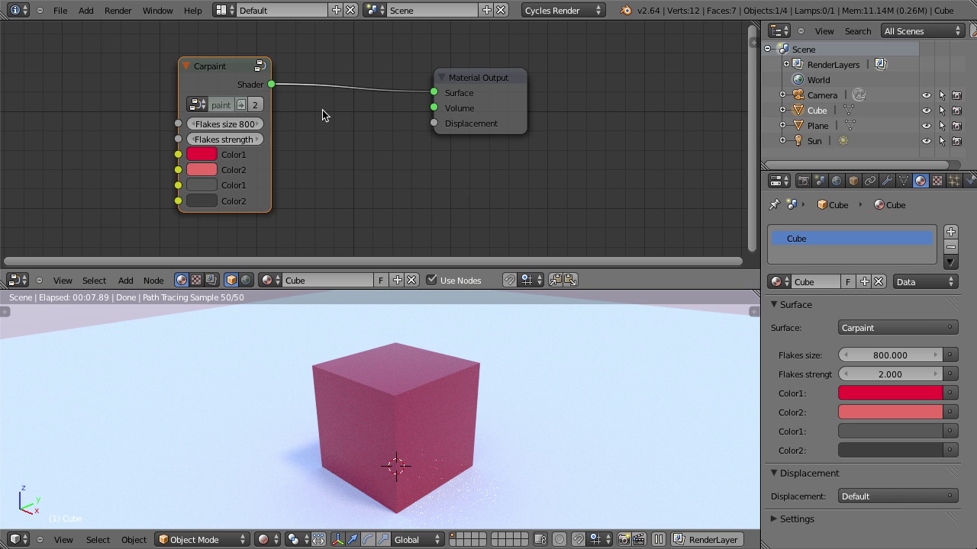
Step: Make the Carpaint group local and maximize the node editor to view its internals
key(l)
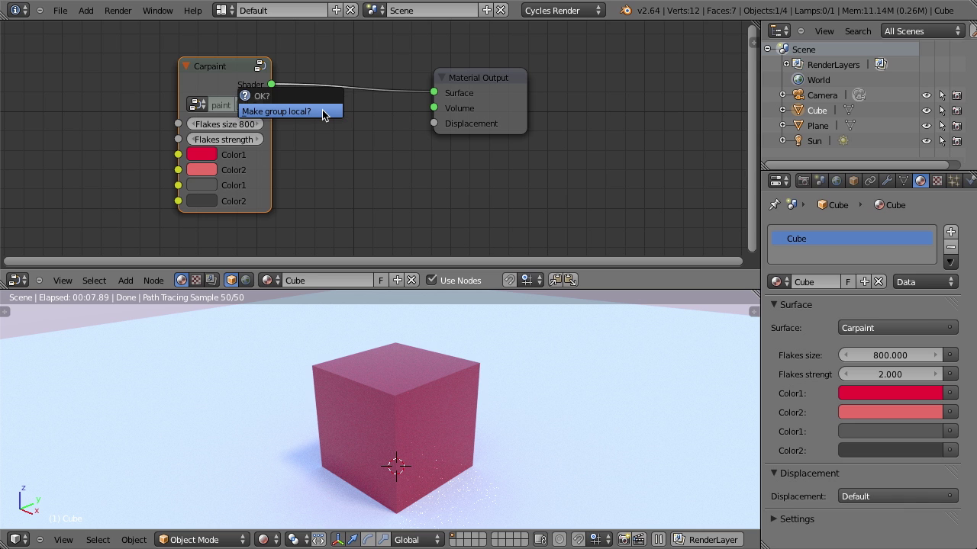
click(321, 111)
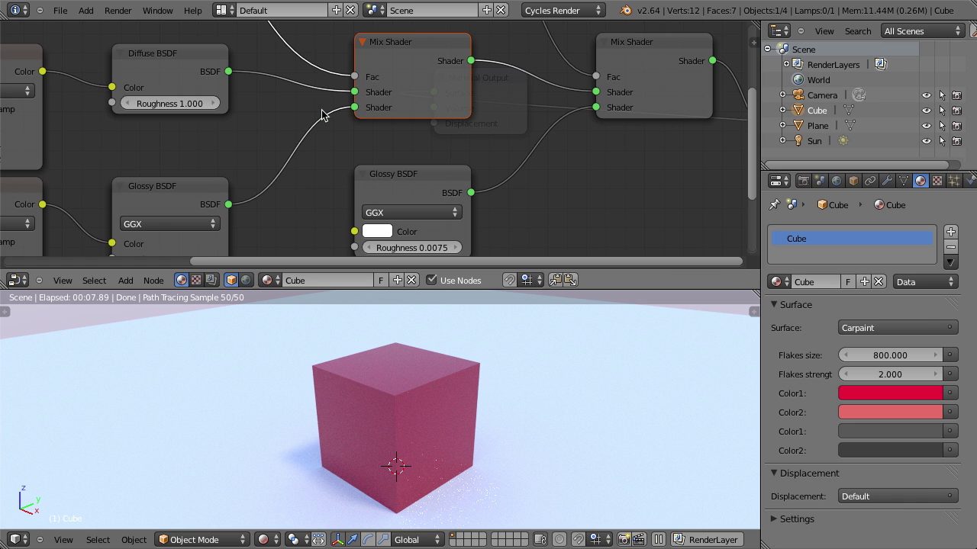
scroll(332, 119, down, 2)
key(ctrl+Up)
scroll(419, 220, up, 2)
middle_drag(463, 211, 529, 232)
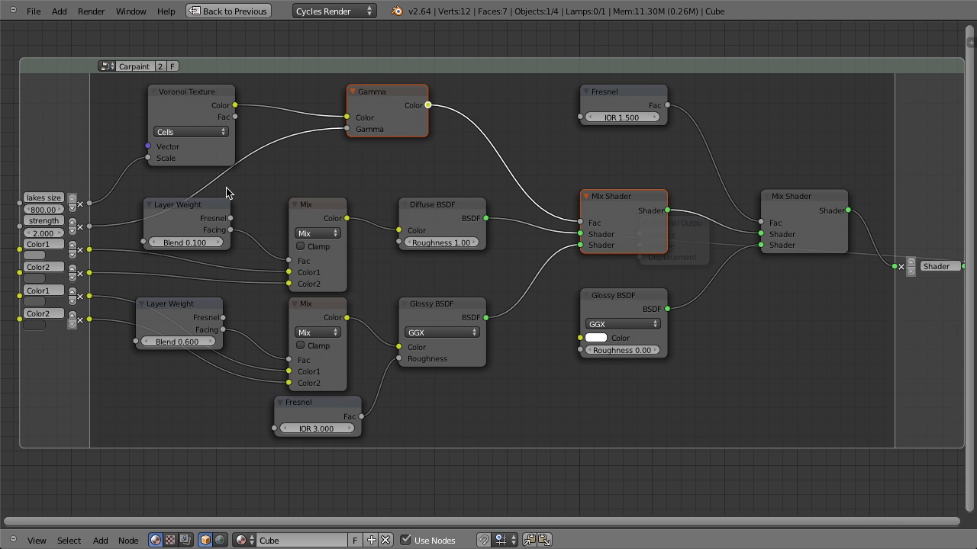
Step: Try ungrouping the Carpaint nodes, undo it, and pan across the group
key(alt+g)
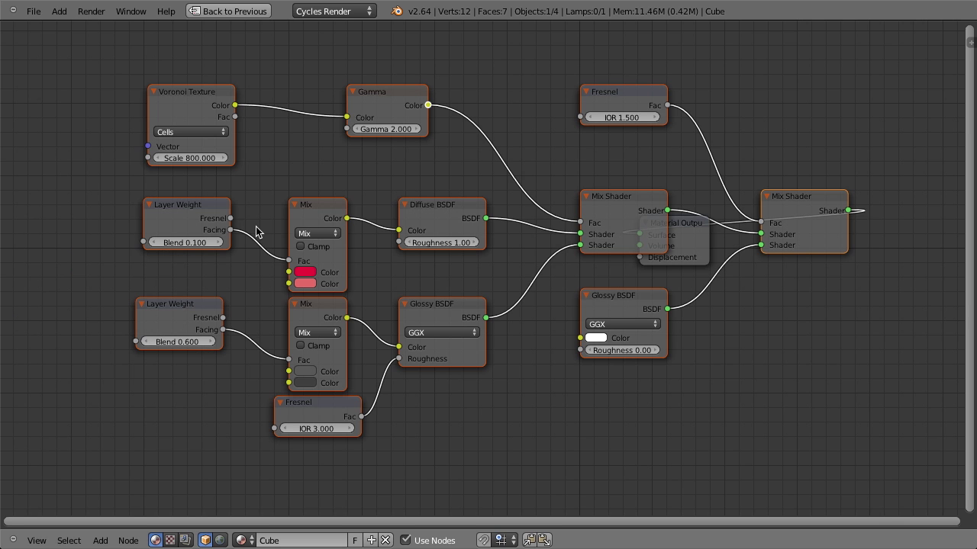
key(ctrl+z)
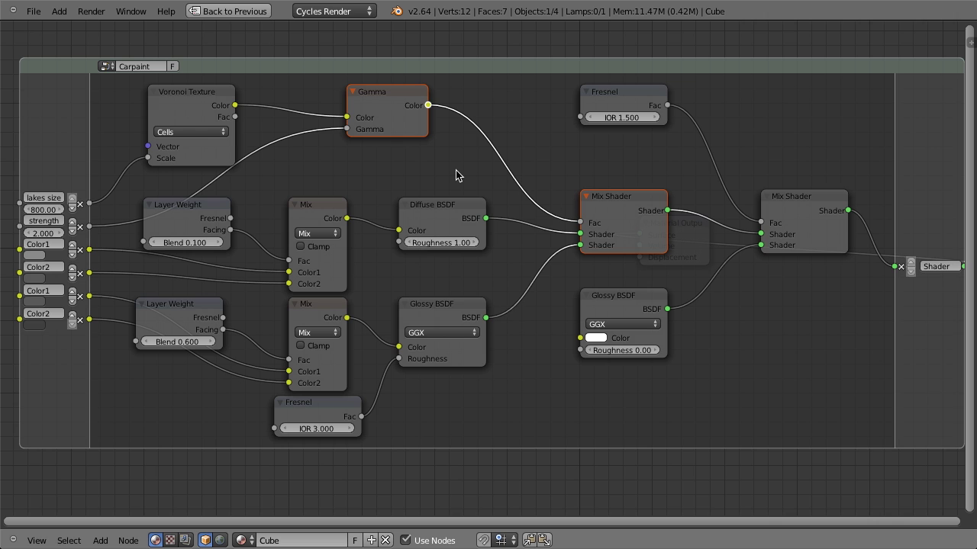
middle_drag(266, 168, 351, 169)
scroll(323, 172, up, 1)
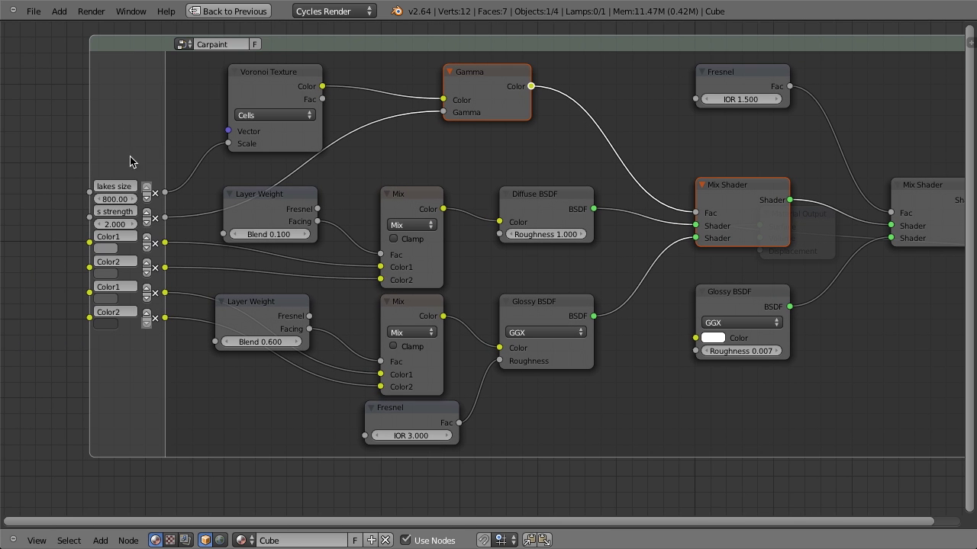
scroll(170, 267, up, 1)
scroll(169, 267, up, 1)
middle_drag(200, 270, 272, 276)
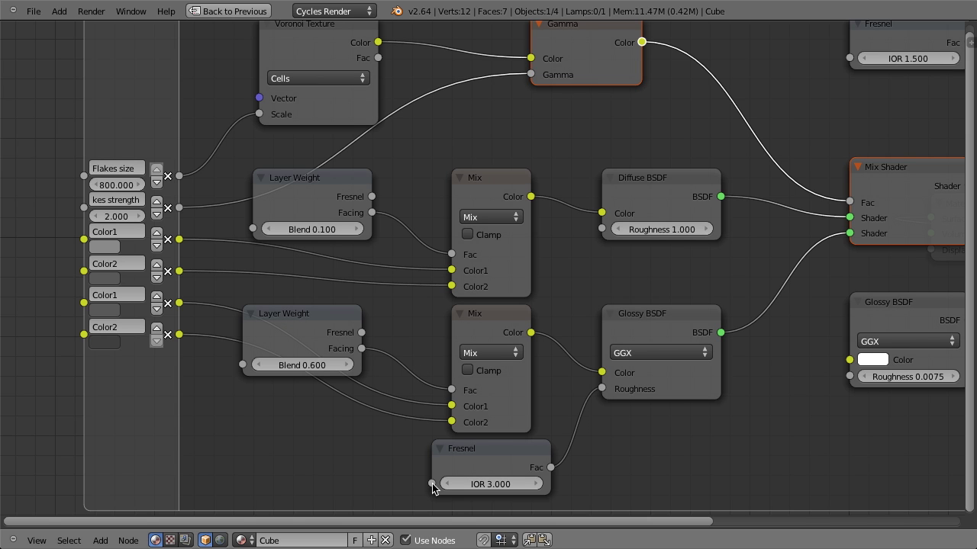
Step: Expose the inner Fresnel IOR as a new group input, then return to the material tree
drag(431, 484, 133, 434)
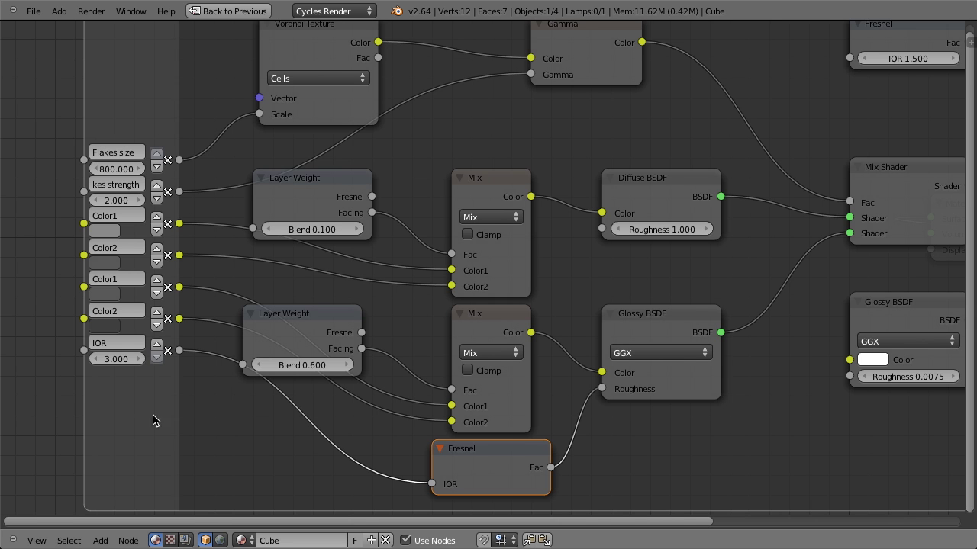
scroll(143, 399, up, 2)
middle_drag(117, 382, 134, 289)
double_click(133, 289)
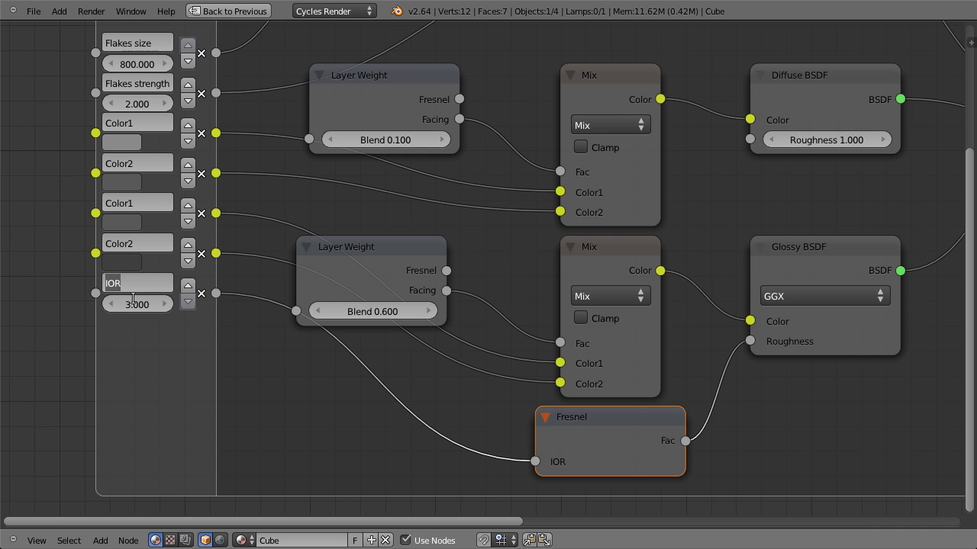
key(Return)
scroll(179, 364, down, 2)
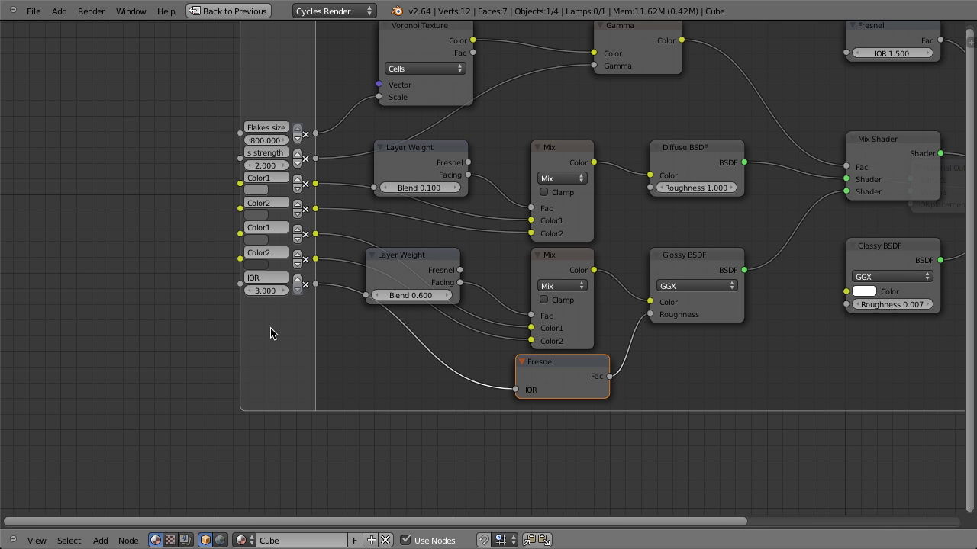
key(Tab)
middle_drag(463, 219, 483, 225)
scroll(484, 225, up, 3)
Step: Set the Carpaint node's IOR to 2.000
ctrl+scroll(435, 284, right, 1)
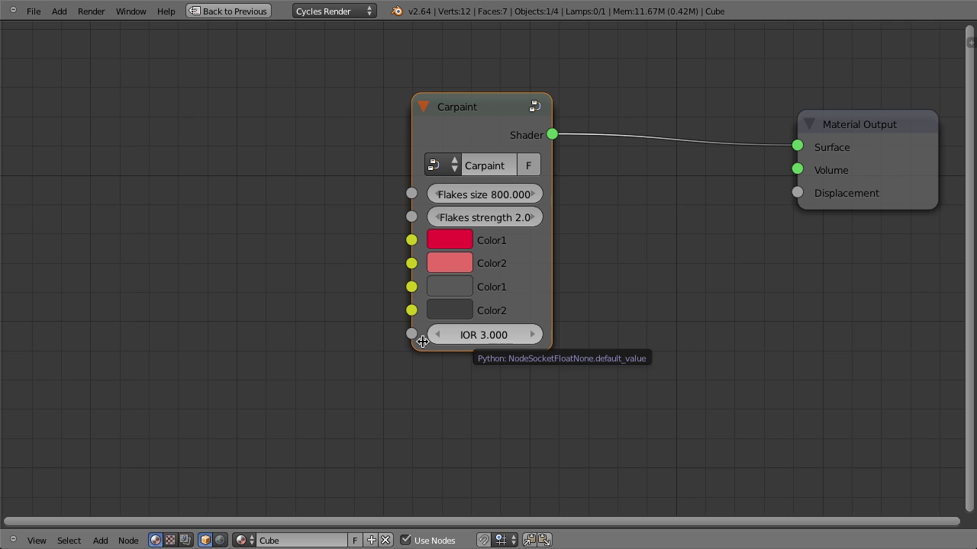
click(487, 338)
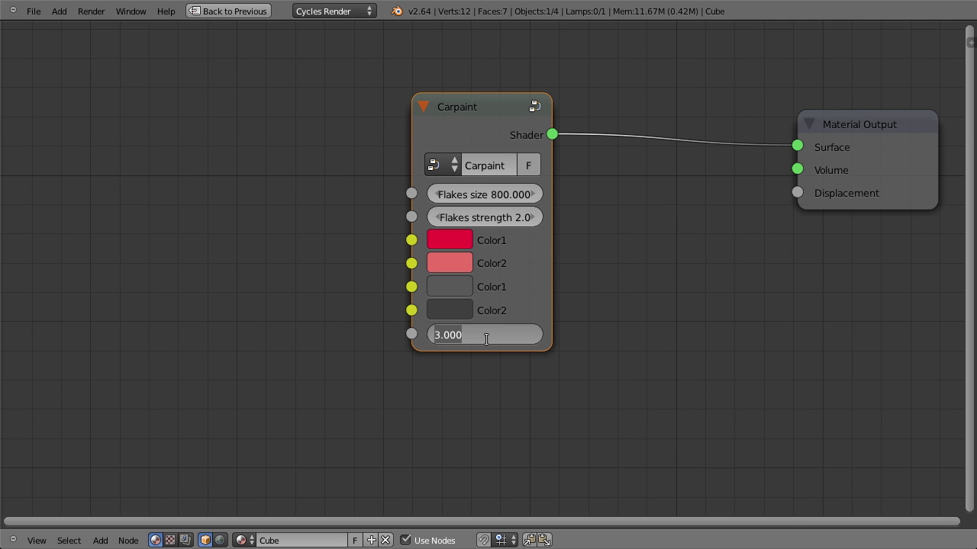
text(2)
key(Return)
scroll(554, 243, down, 1)
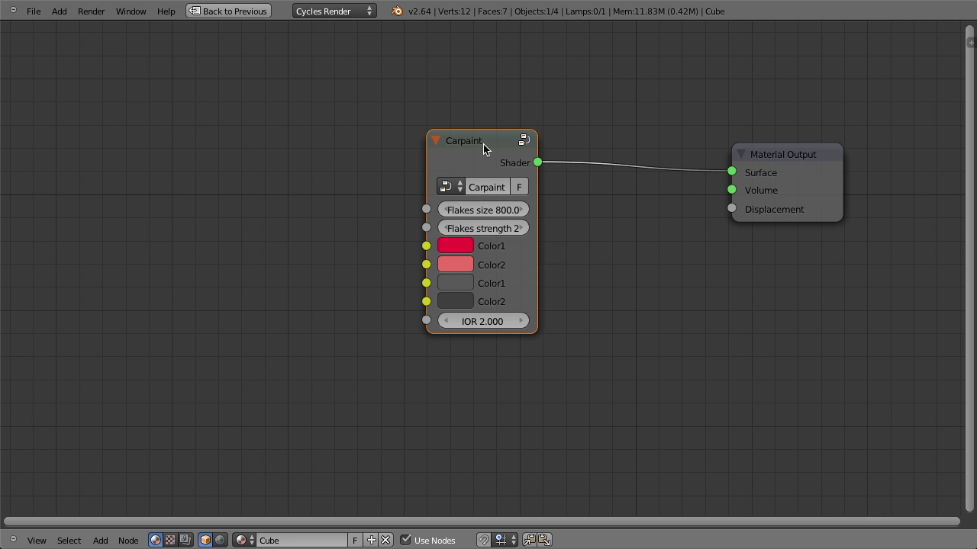
Step: Duplicate the Carpaint node below, give the copy IOR 4.000, and open the group
key(shift+d)
click(499, 388)
middle_drag(500, 389, 497, 252)
shift+scroll(497, 251, down, 1)
click(488, 396)
text(4)
key(Return)
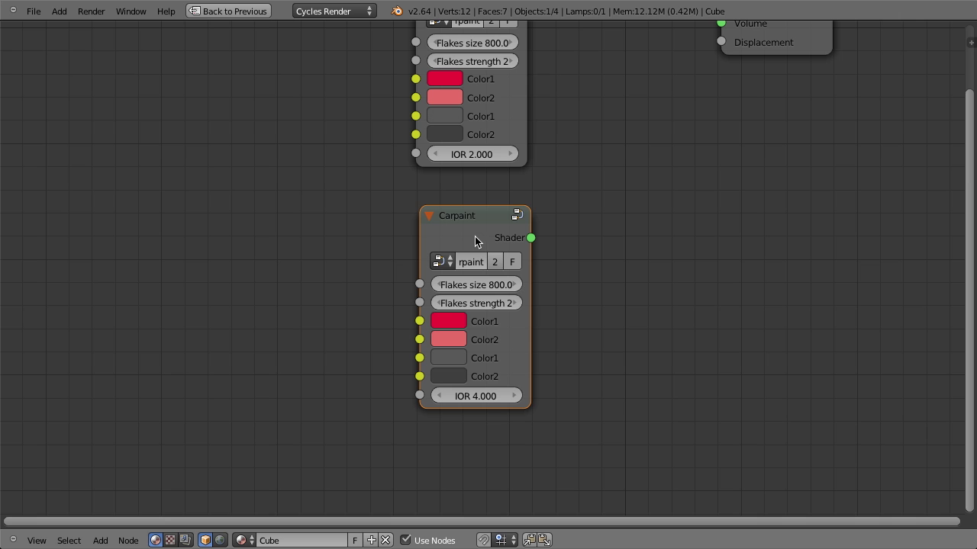
key(Tab)
key(Home)
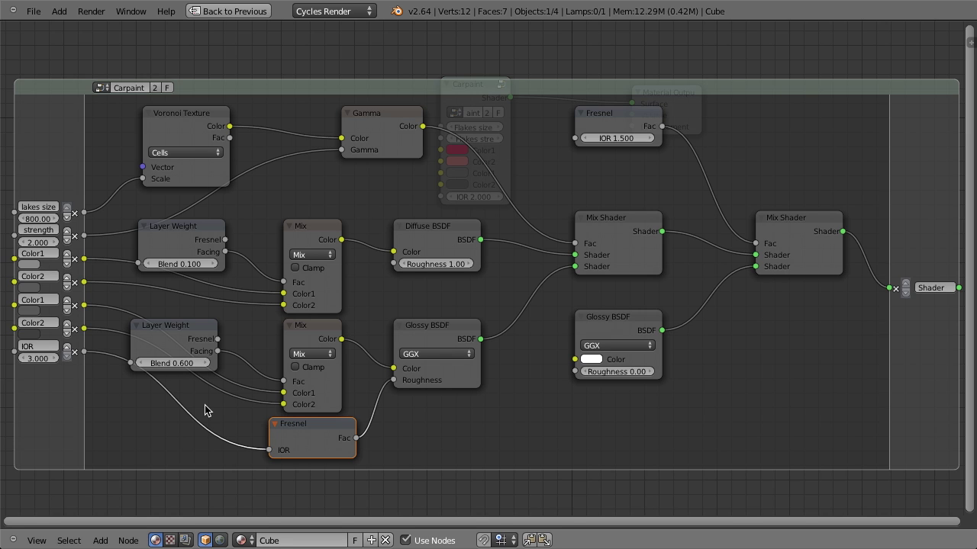
Step: Cut the IOR link to the inner Fresnel node and remove the group's IOR input
ctrl+right_drag(211, 393, 135, 473)
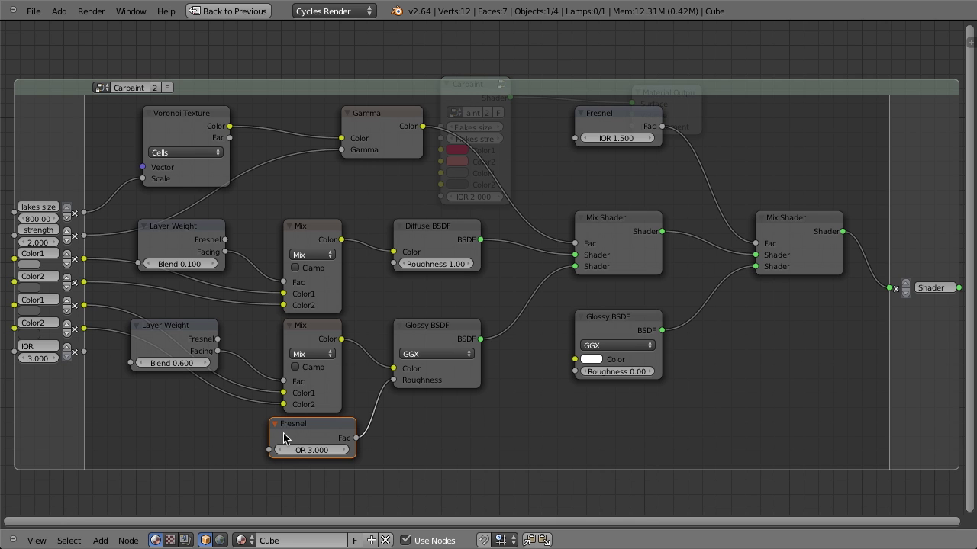
key(Tab)
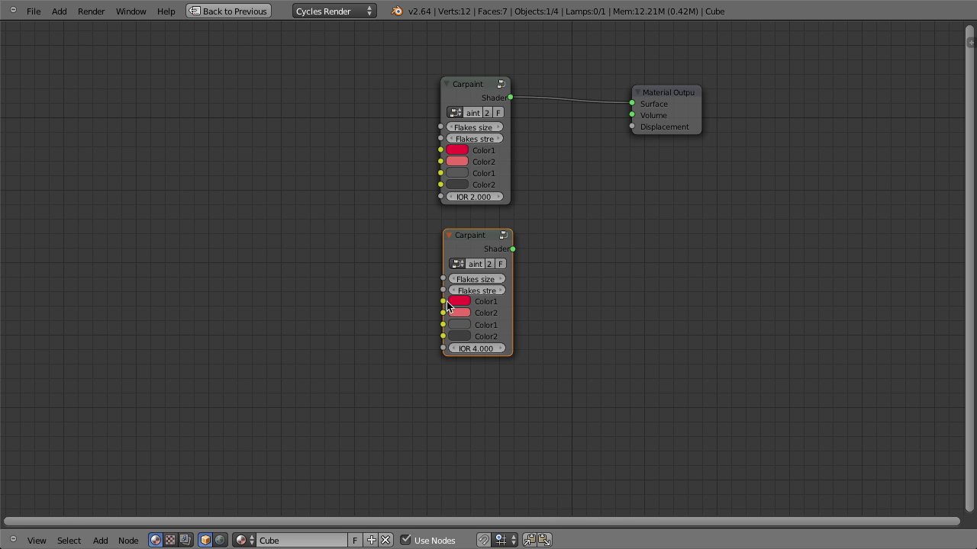
right_click(477, 87)
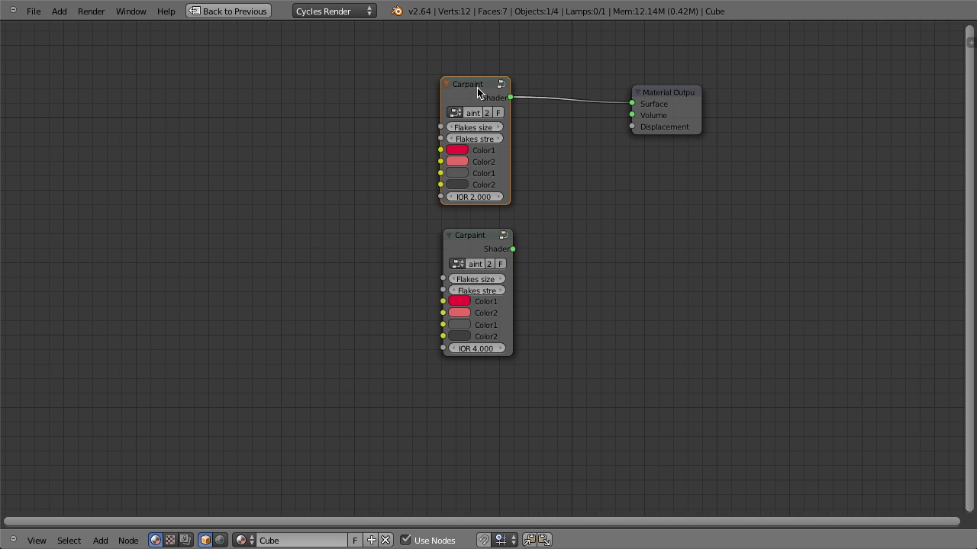
key(Tab)
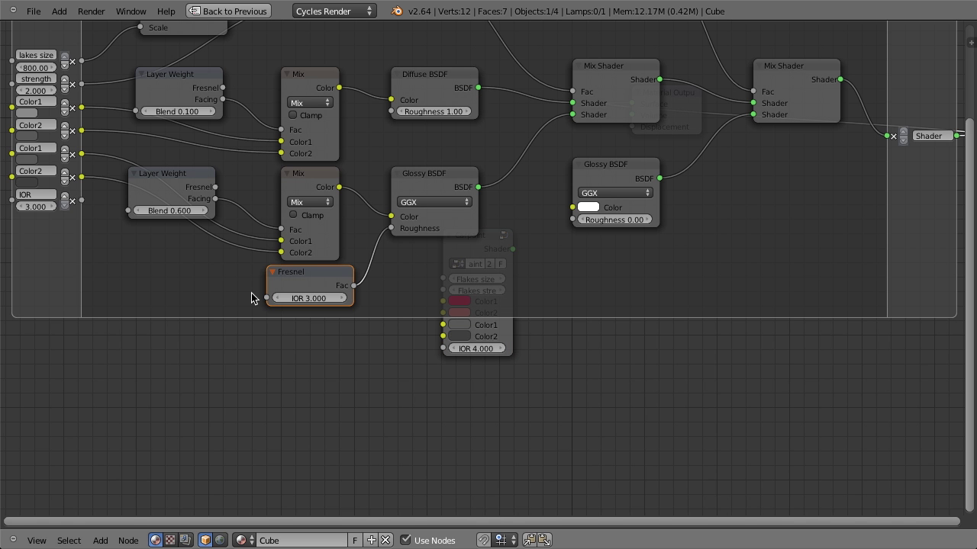
key(Home)
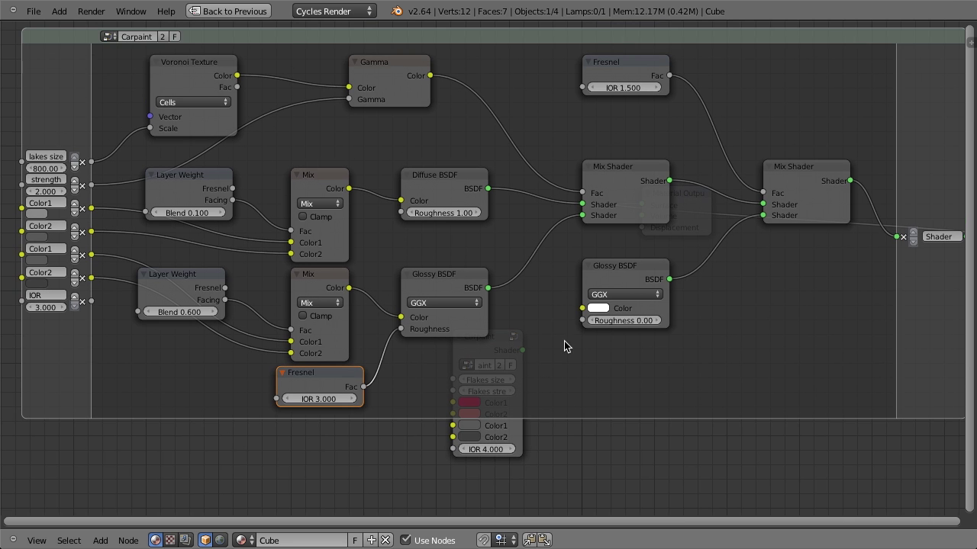
key(Tab)
key(Tab)
click(82, 301)
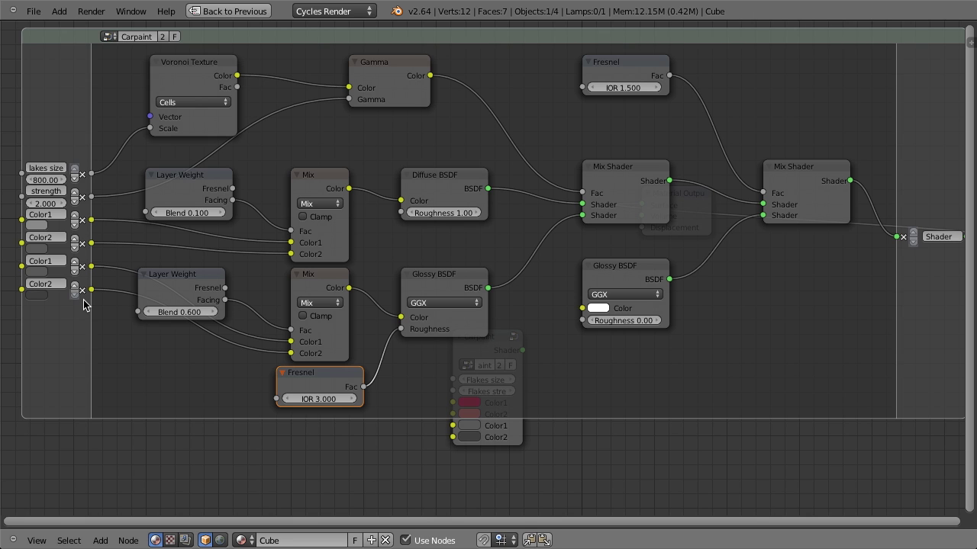
Step: Delete the lower Carpaint copy and browse the list of node groups
key(Tab)
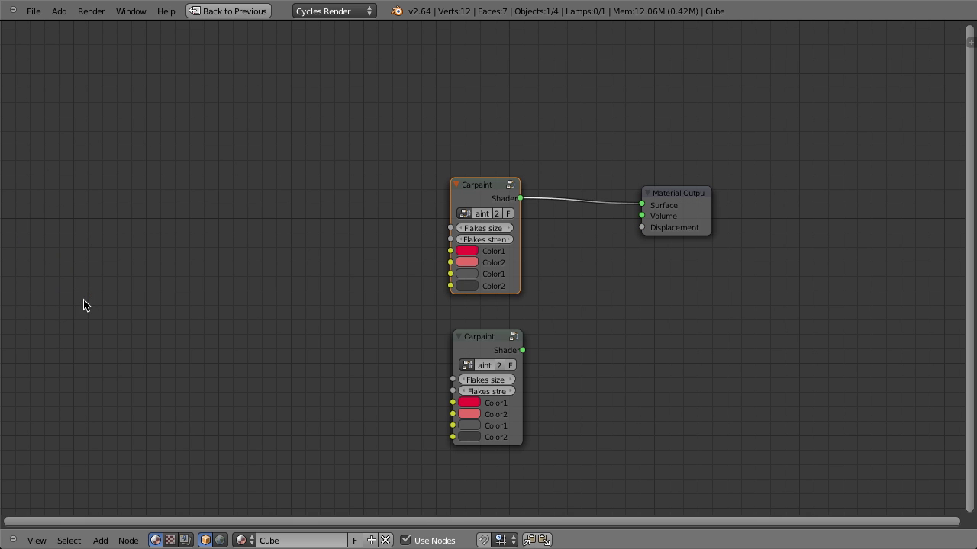
click(487, 341)
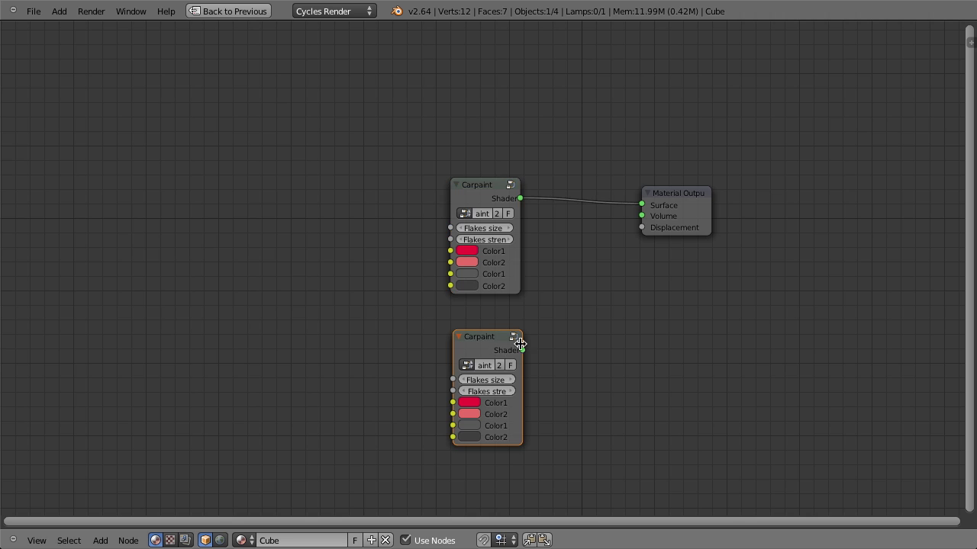
key(x)
scroll(563, 364, up, 1)
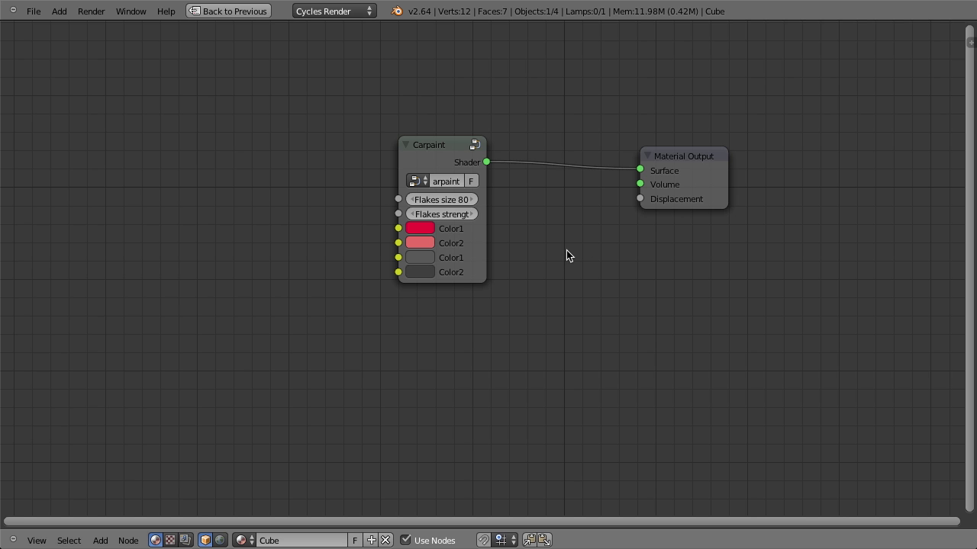
scroll(534, 172, up, 3)
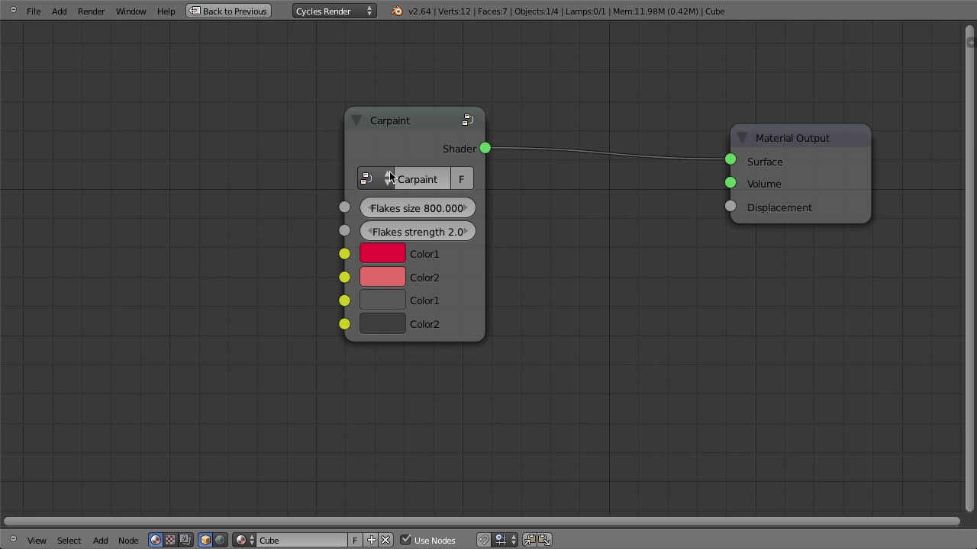
click(368, 179)
key(Escape)
Step: Duplicate Carpaint, make the copy's group single-user, and rename that group Blah
click(416, 120)
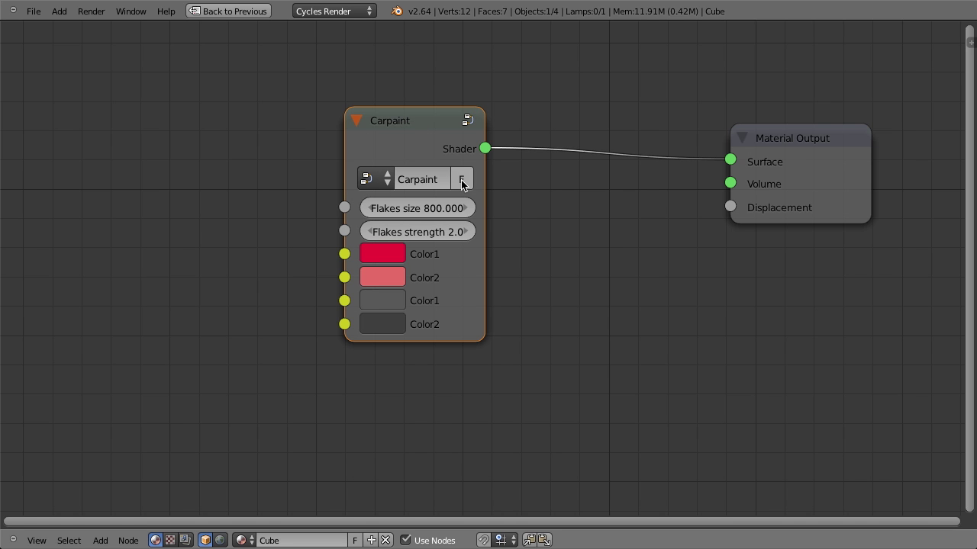
key(shift+d)
click(153, 206)
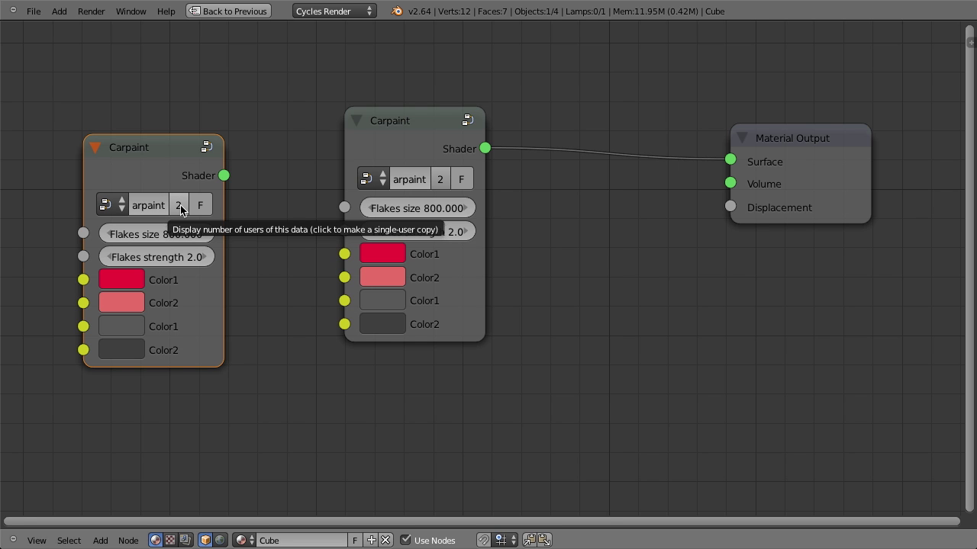
click(179, 206)
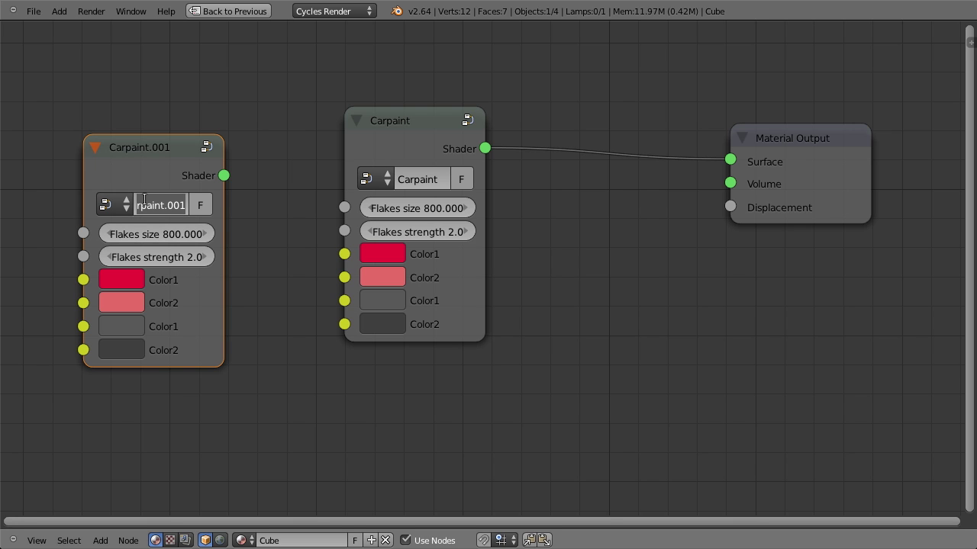
click(144, 199)
text(Blah)
key(Return)
click(109, 206)
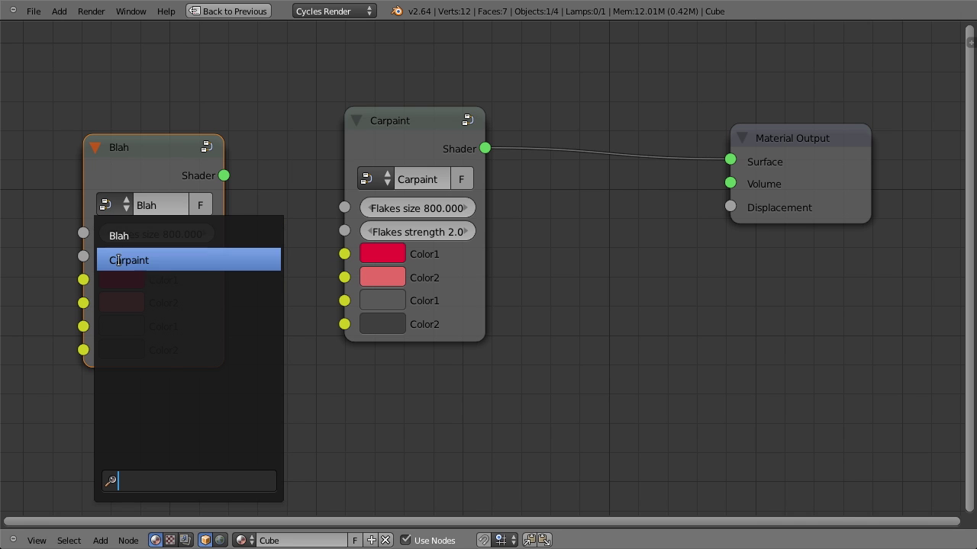
click(119, 186)
click(119, 206)
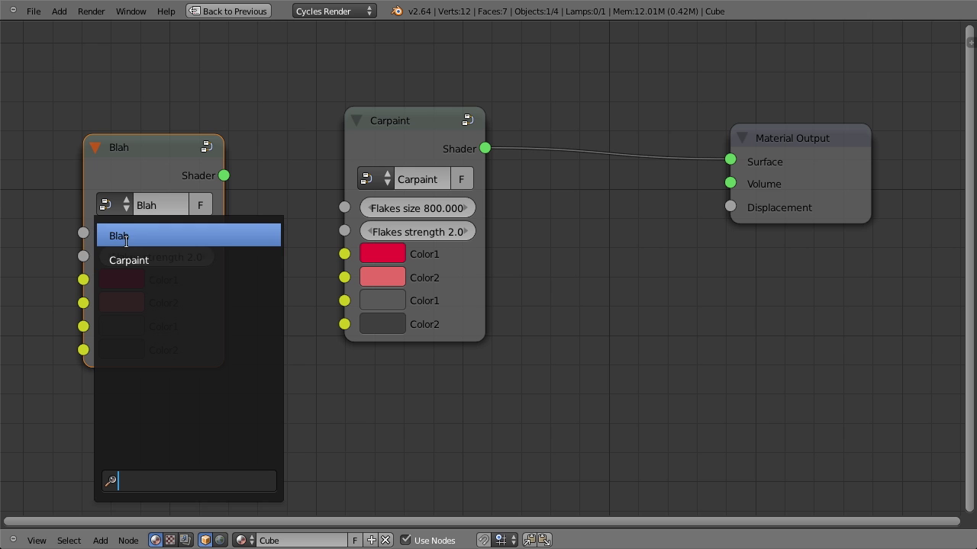
click(119, 236)
scroll(148, 180, down, 2)
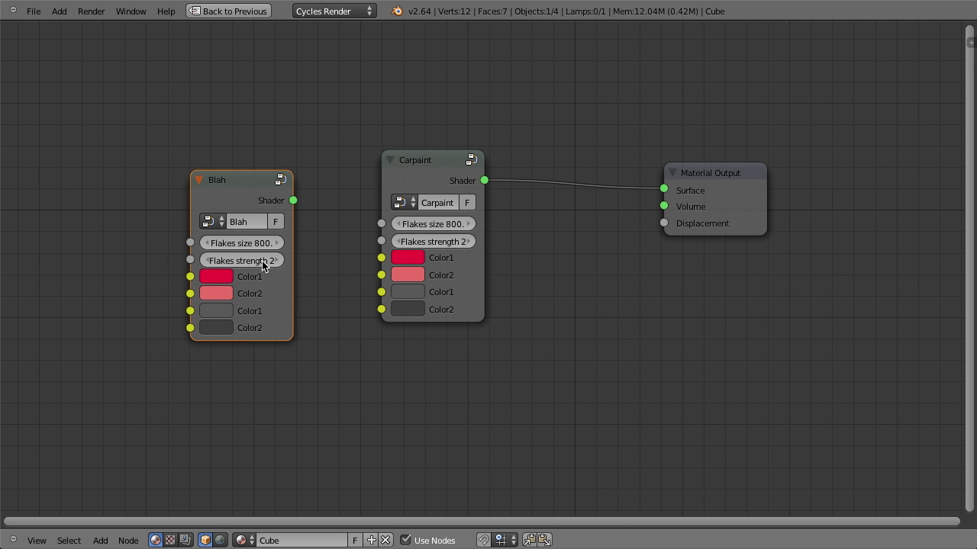
Step: Inspect the insides of the Blah and Carpaint group nodes, returning to the top-level material
key(Tab)
scroll(247, 212, down, 3)
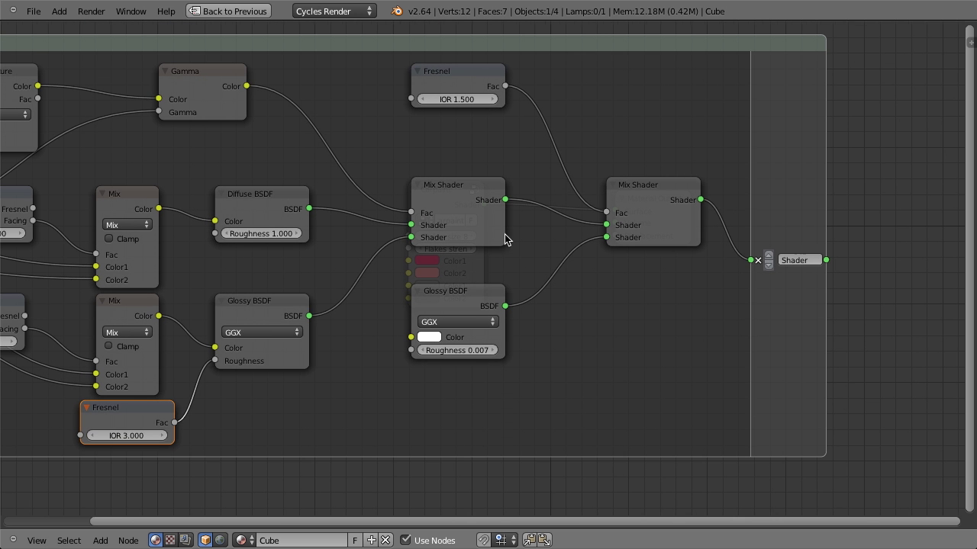
scroll(379, 290, down, 1)
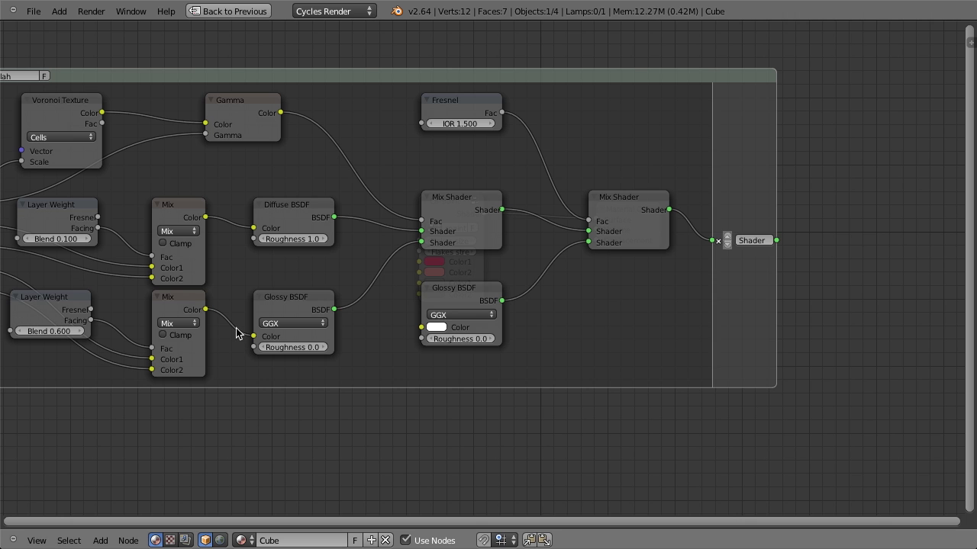
key(Tab)
click(447, 205)
key(Tab)
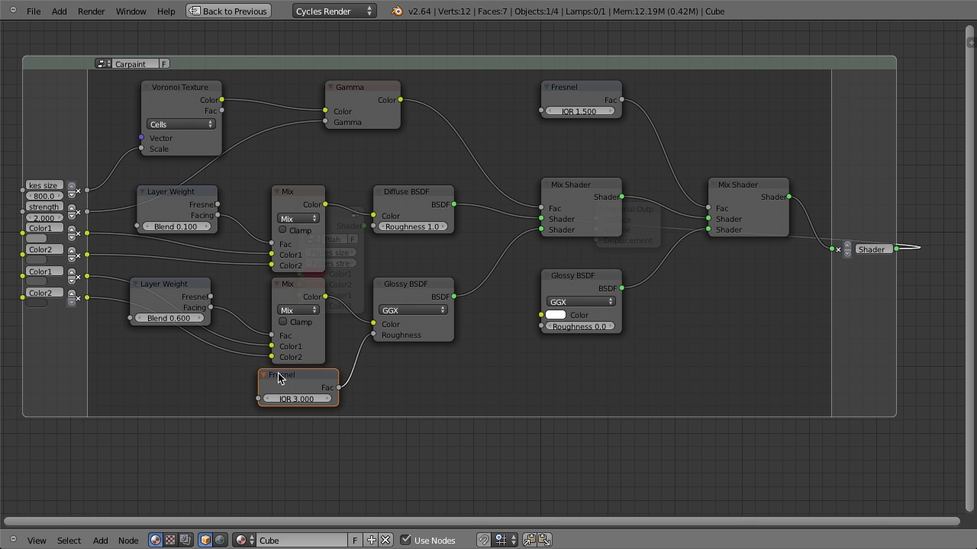
key(Tab)
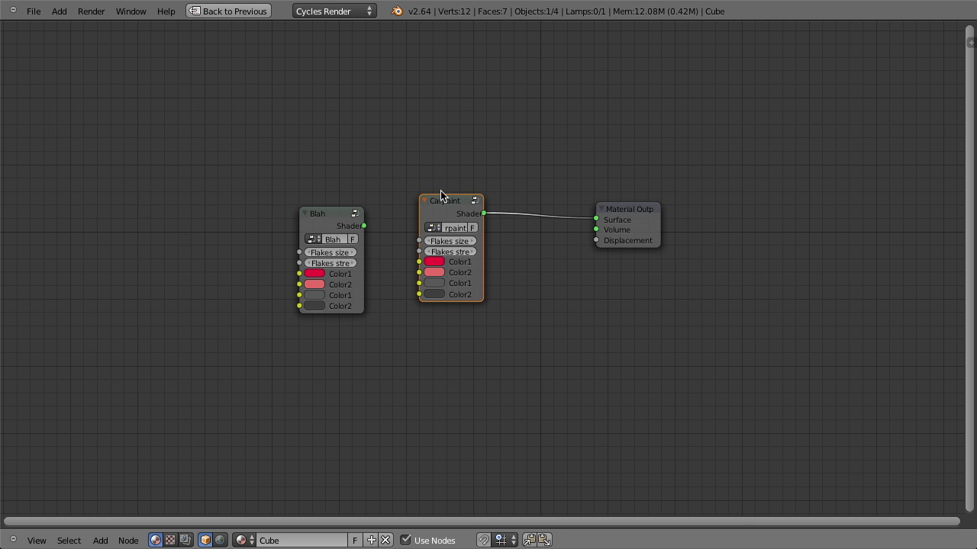
Step: Delete the Blah group node, leaving Carpaint connected to Material Output
click(329, 219)
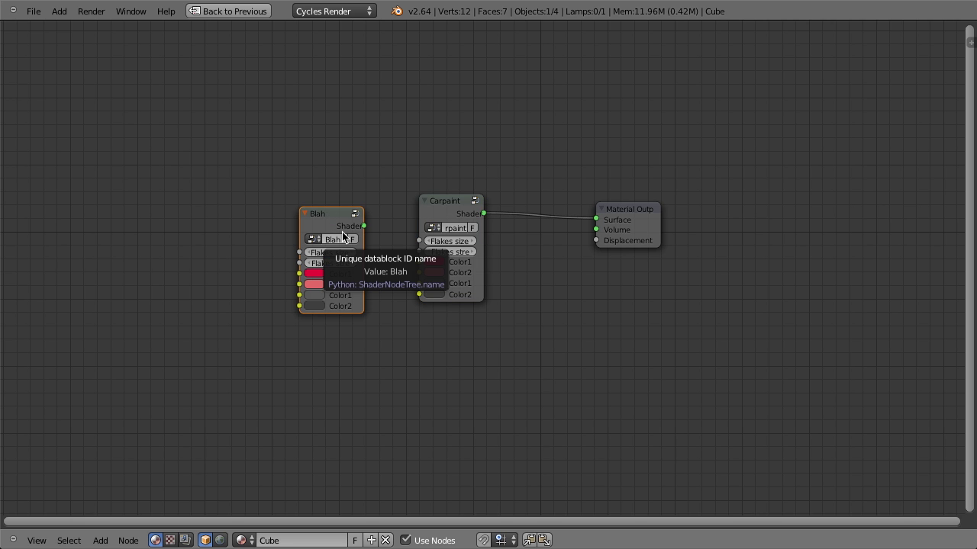
scroll(342, 232, up, 2)
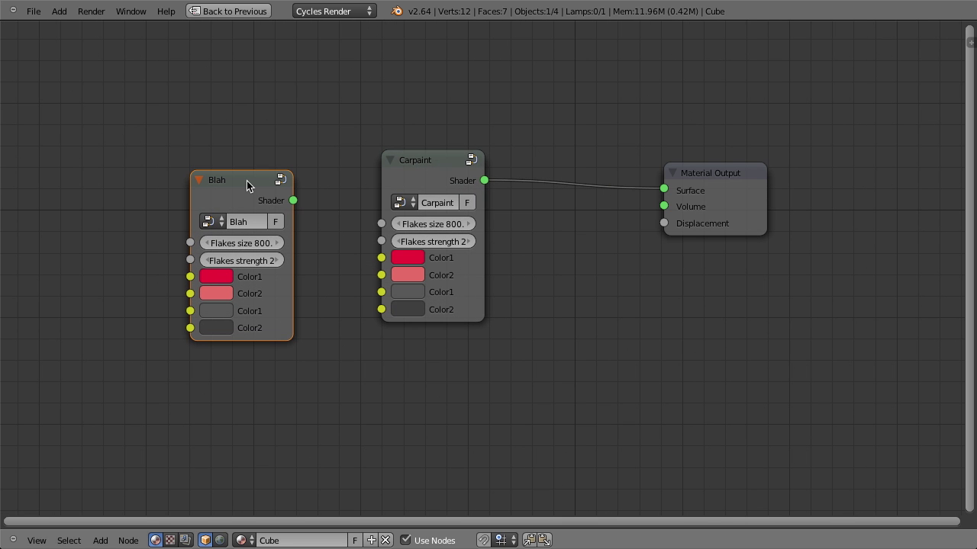
key(x)
scroll(557, 236, down, 2)
Step: Restore the split layout and remove the Carpaint node and its link to Material Output
key(ctrl+Up)
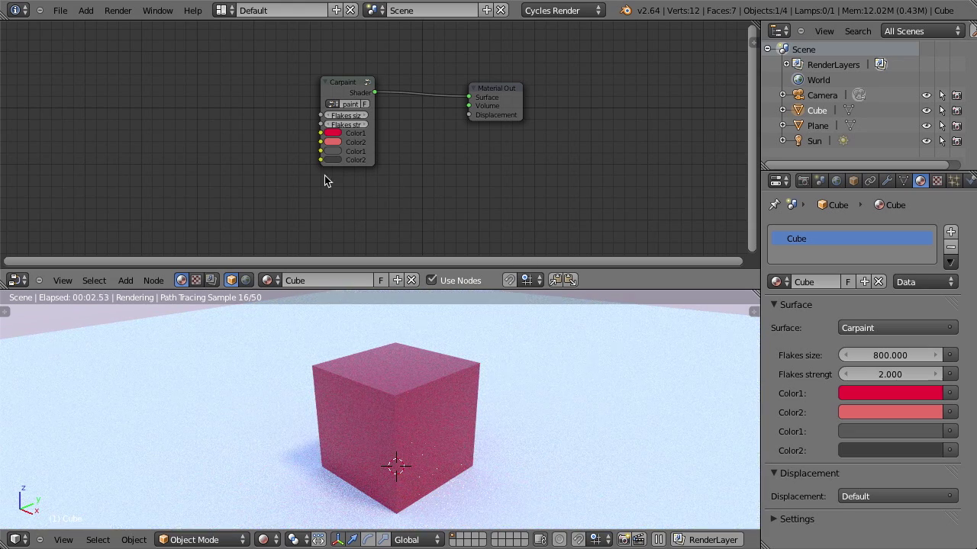
ctrl+right_drag(238, 196, 221, 68)
click(350, 93)
key(x)
scroll(361, 114, up, 1)
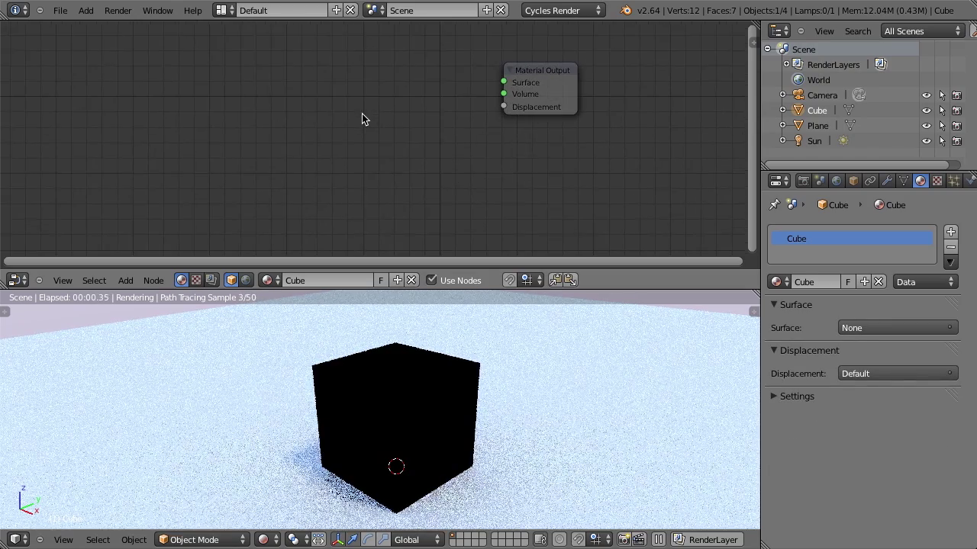
Step: Add a Diffuse BSDF and a Mix Shader node, spacing them out from Material Output
key(shift+a)
mouse_move(362, 115)
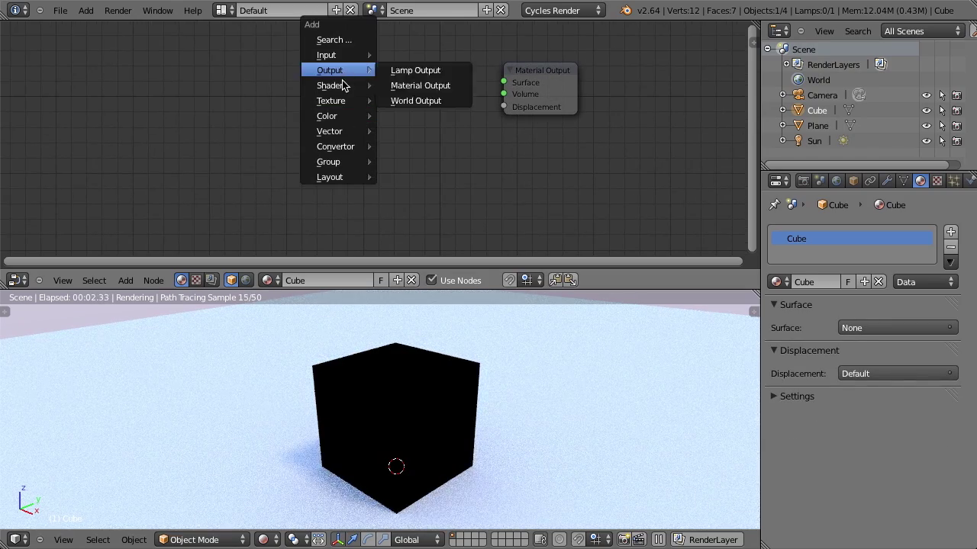
mouse_move(341, 86)
click(413, 99)
click(310, 98)
key(shift+a)
mouse_move(310, 98)
click(365, 241)
click(461, 159)
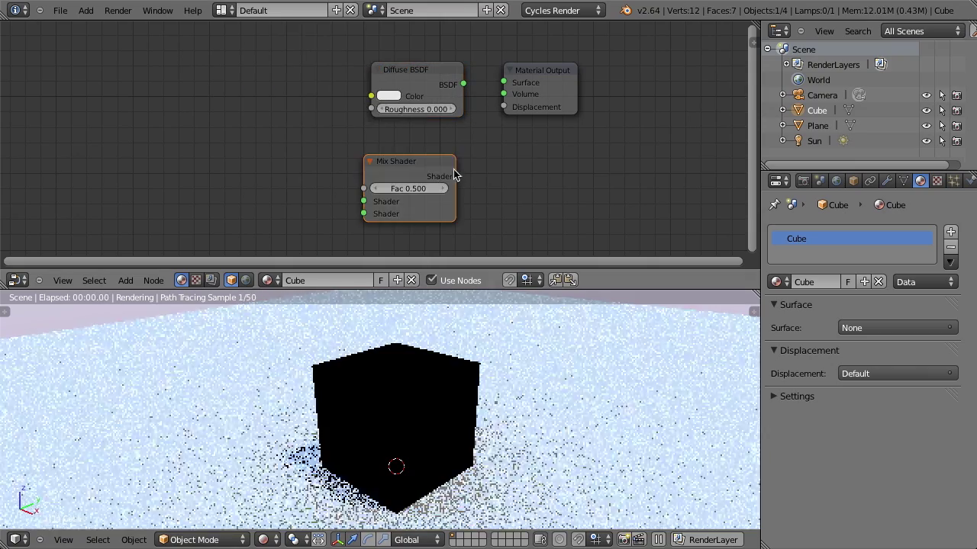
drag(545, 96, 604, 96)
drag(419, 81, 247, 82)
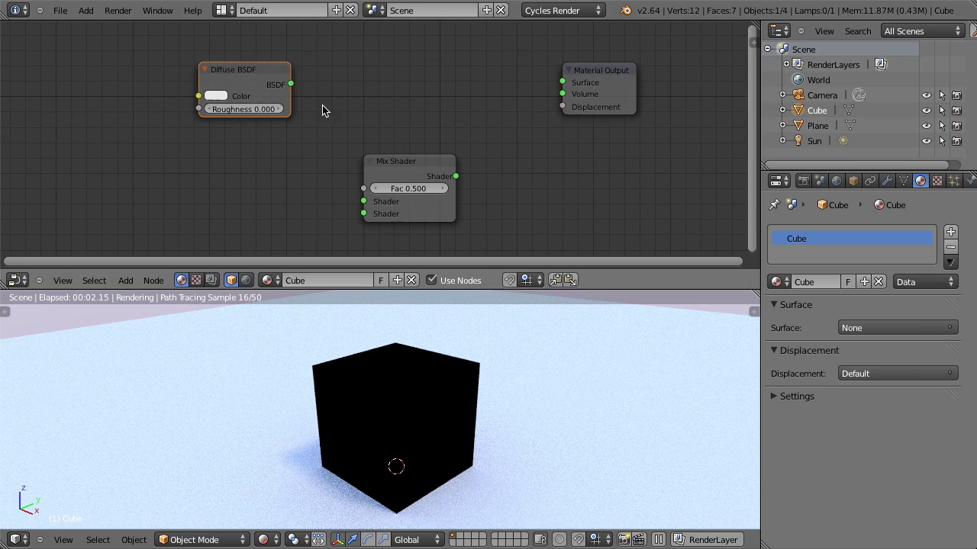
Step: Add a Glossy BSDF, feed Diffuse into the Mix Shader, and wire Mix Shader to Surface
key(shift+a)
mouse_move(346, 115)
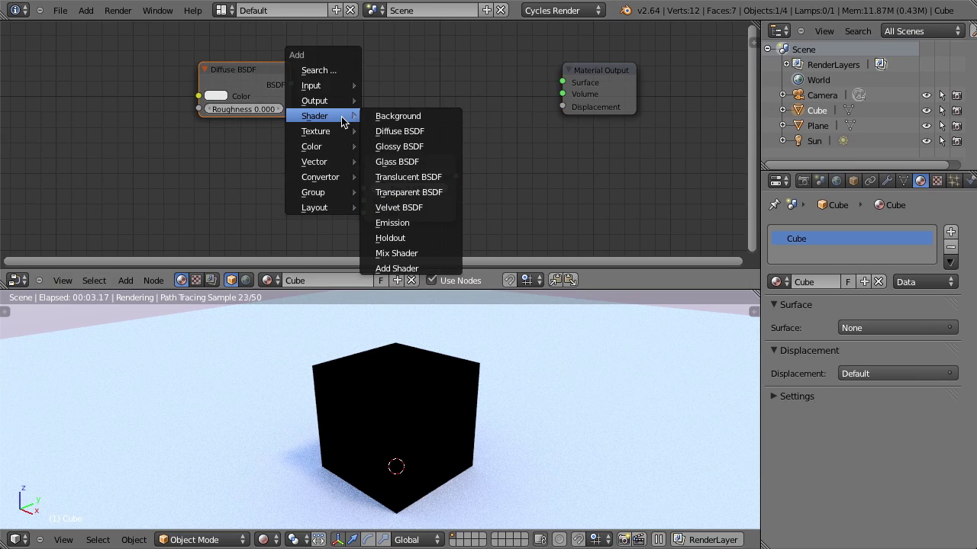
click(410, 148)
click(166, 175)
drag(385, 162, 372, 89)
drag(290, 84, 288, 158)
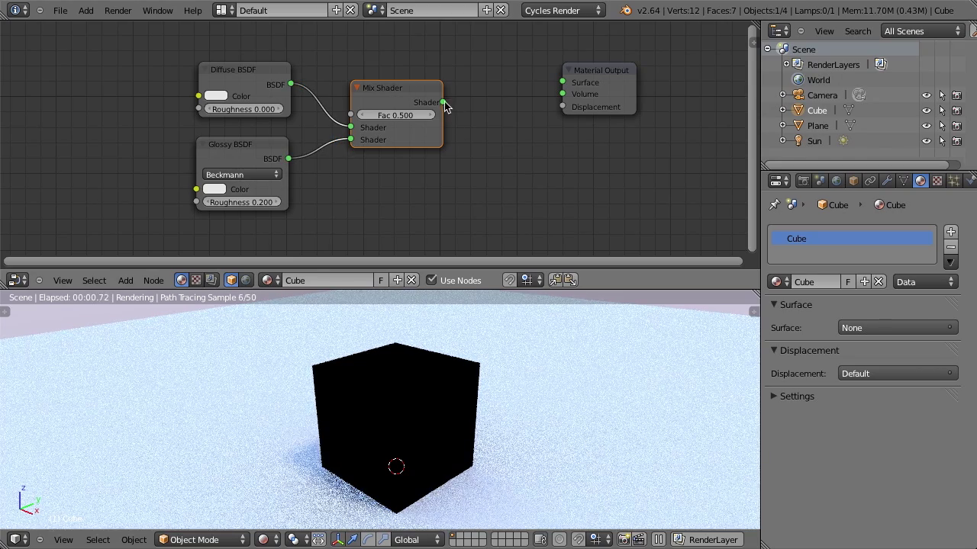
drag(443, 102, 563, 83)
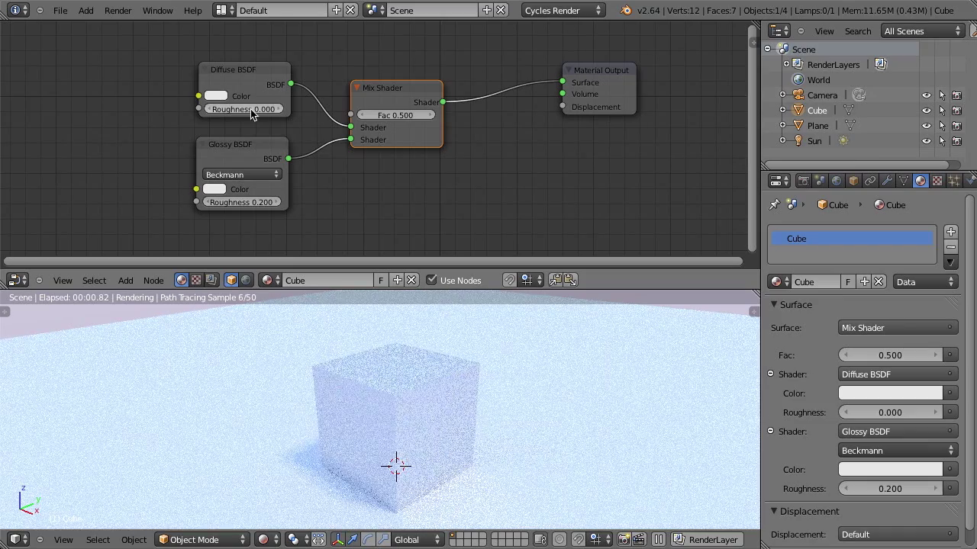
Step: Make the Glossy BSDF colour green, then select the Diffuse, Glossy and Mix Shader nodes
click(216, 189)
click(287, 38)
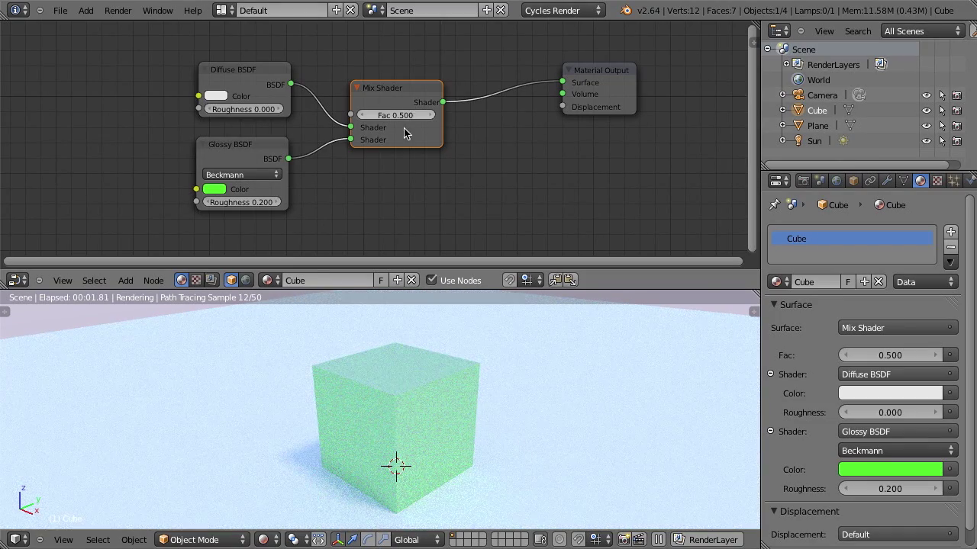
click(430, 162)
scroll(389, 158, down, 1)
mouse_move(260, 138)
mouse_down()
mouse_move(268, 134)
mouse_move(256, 135)
mouse_up()
drag(420, 186, 491, 225)
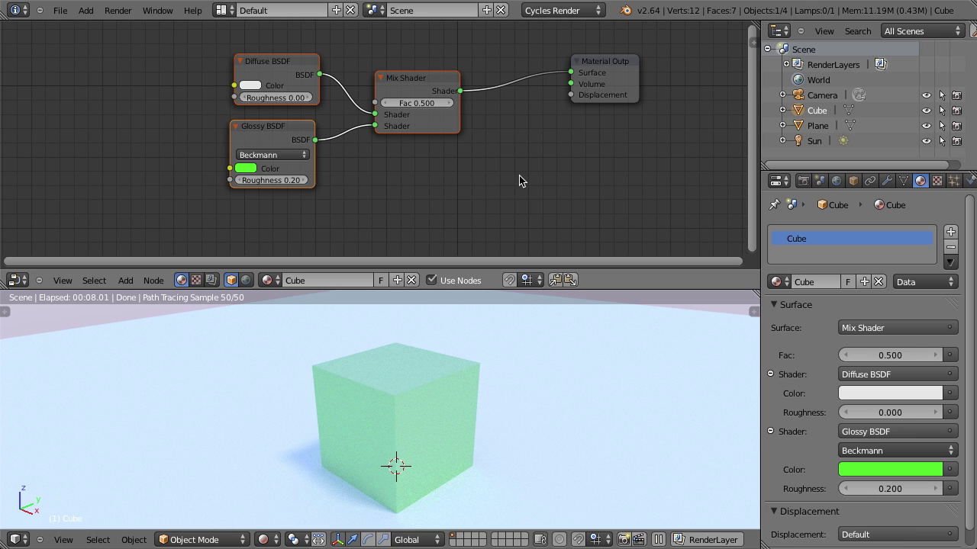
Step: Pack the three selected shader nodes into a new group named 'Mine' feeding Material Output
key(ctrl+g)
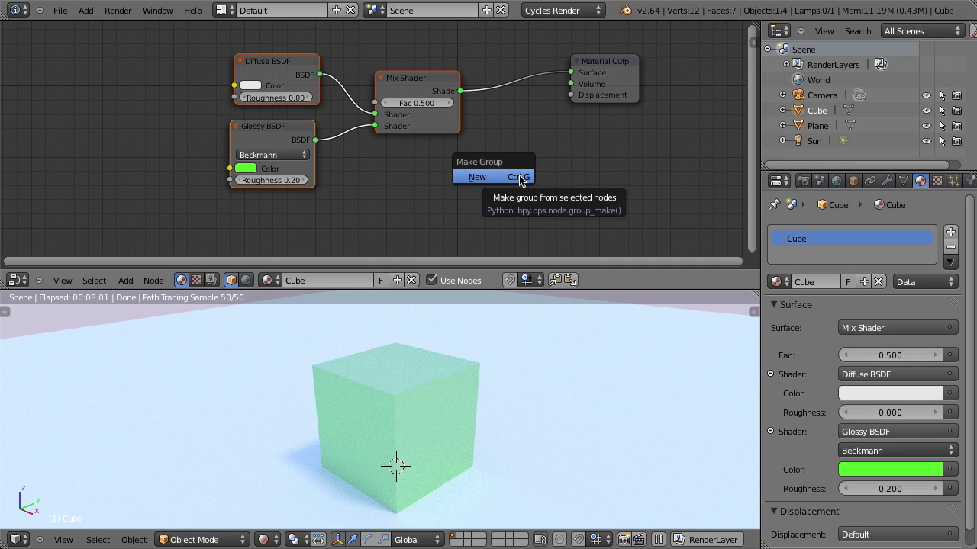
click(519, 178)
click(242, 36)
text(Mine)
key(Return)
scroll(335, 134, up, 2)
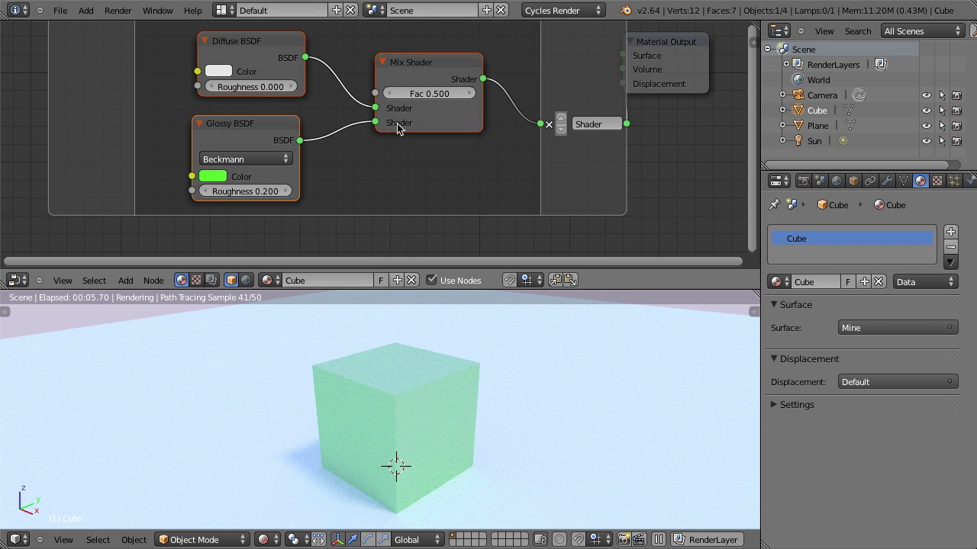
key(Tab)
drag(333, 94, 386, 80)
scroll(364, 131, up, 2)
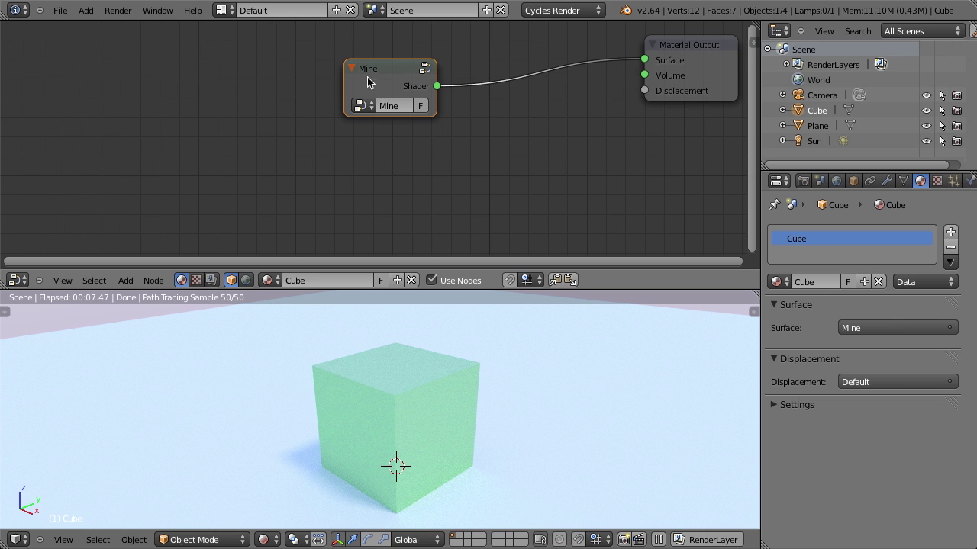
Step: Expose the Diffuse BSDF Color socket as a Color input on the Mine group
key(Tab)
key(Home)
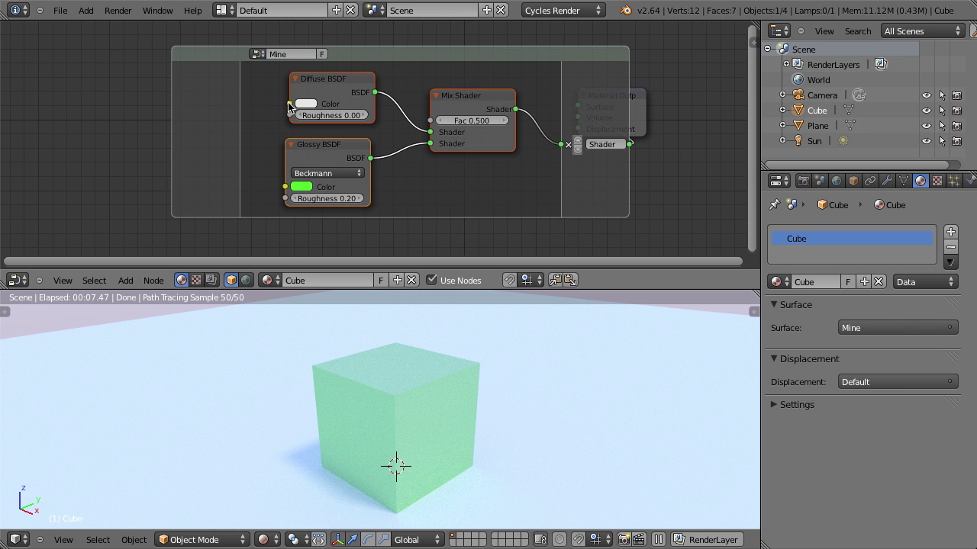
drag(289, 104, 189, 92)
key(Tab)
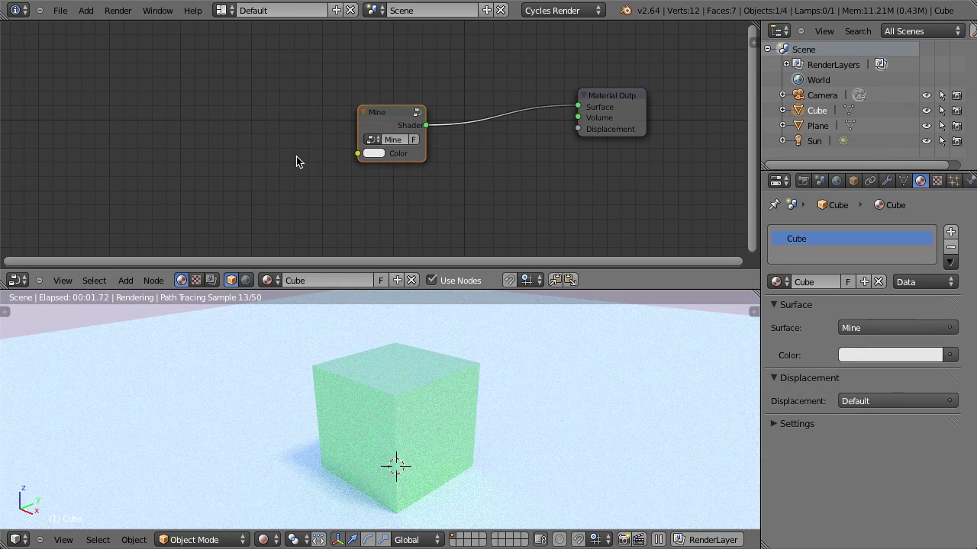
Step: Add an RGB input node left of Mine and connect it to Mine's Color input
key(shift+a)
mouse_move(279, 127)
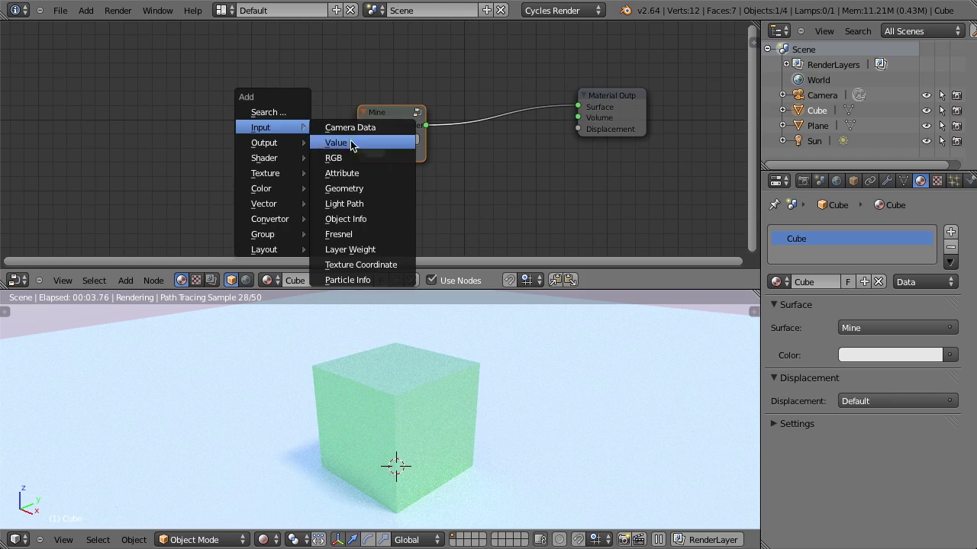
click(334, 158)
click(220, 153)
drag(252, 126, 358, 154)
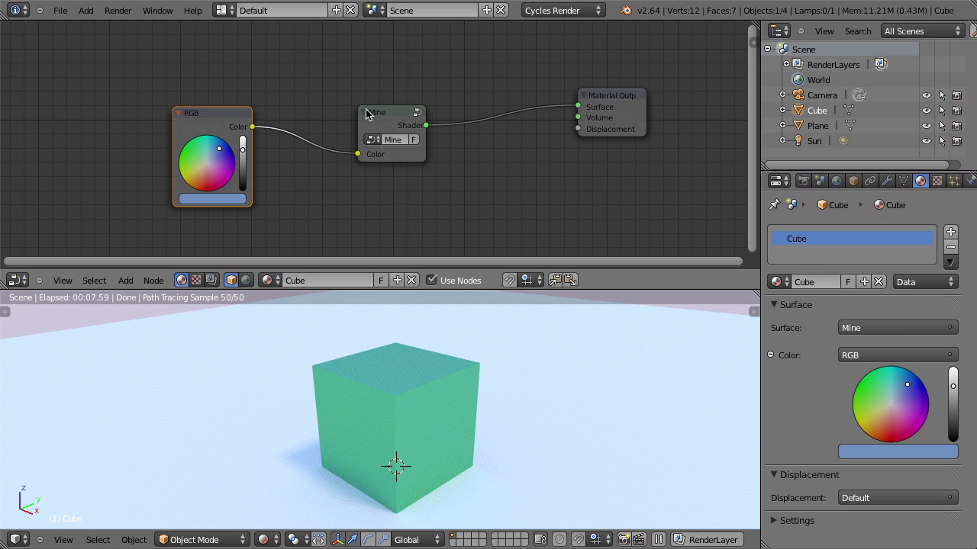
Step: Render the cube, then switch to the Compositing layout with compositing nodes enabled
key(z)
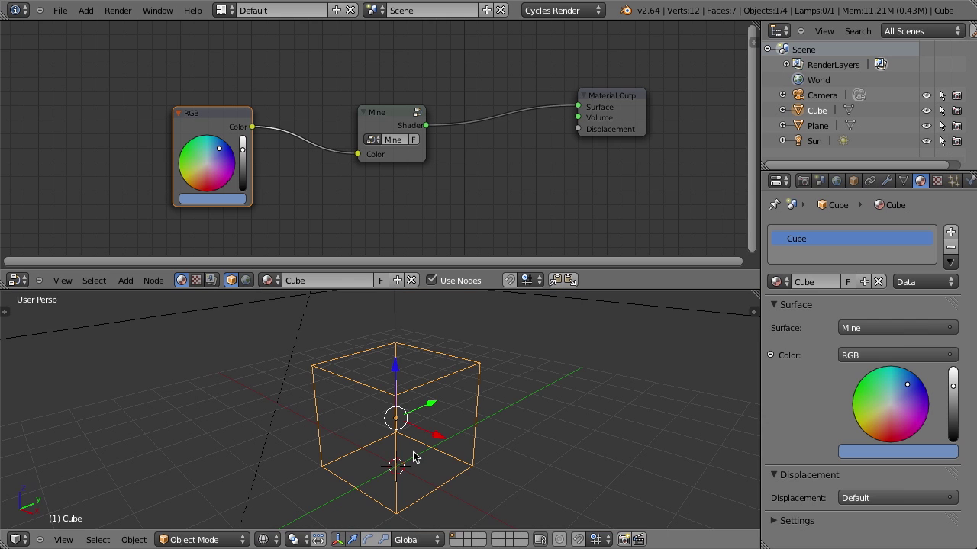
key(F12)
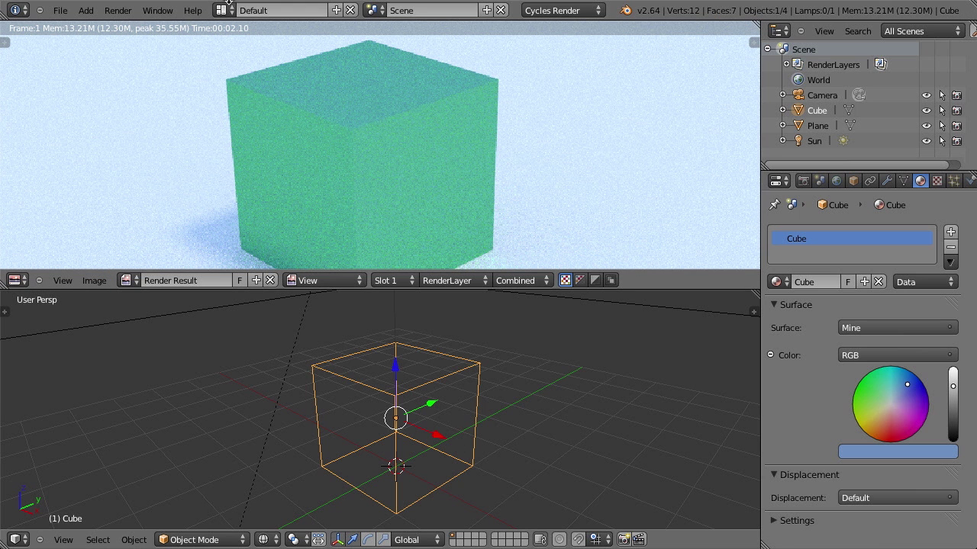
click(223, 10)
click(243, 45)
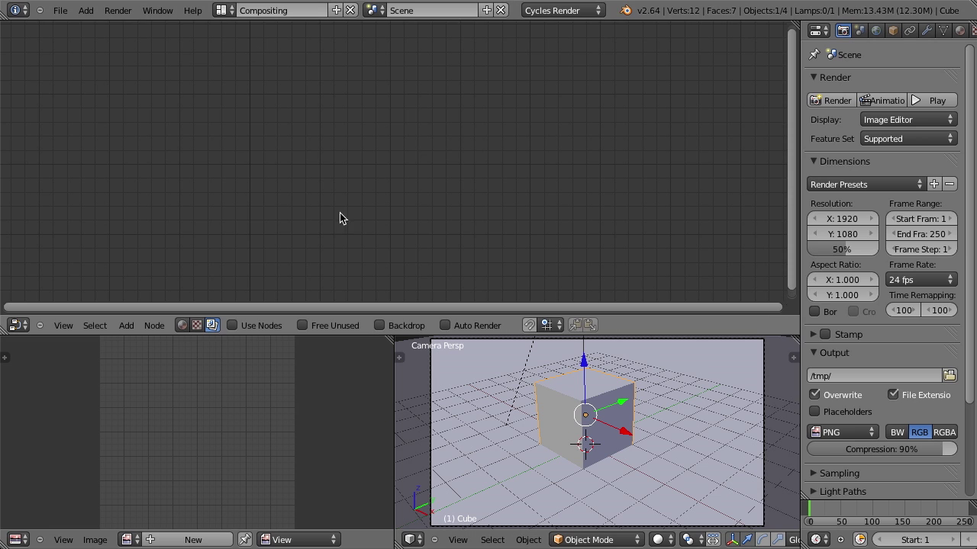
click(246, 325)
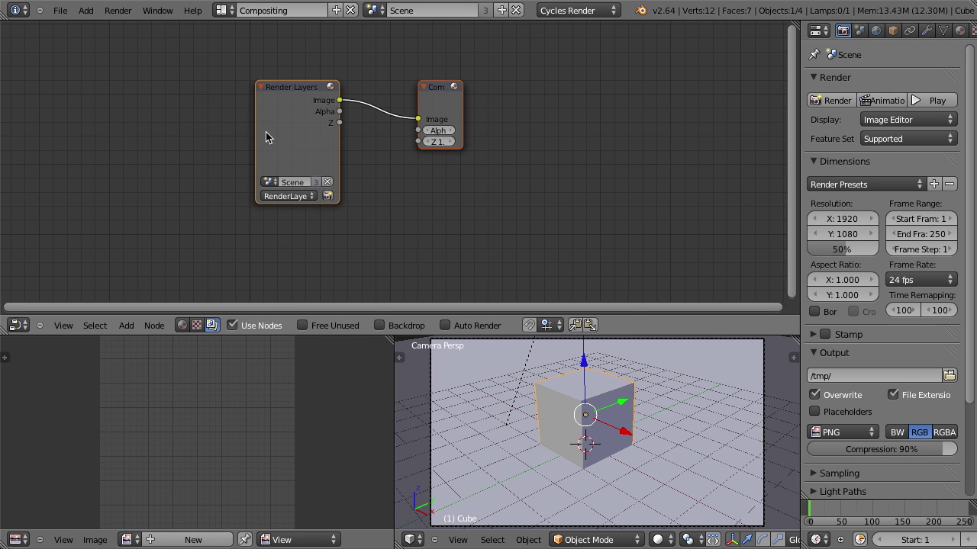
Step: Link the Vingette node group from material_libary_cycles.blend into this file
click(61, 11)
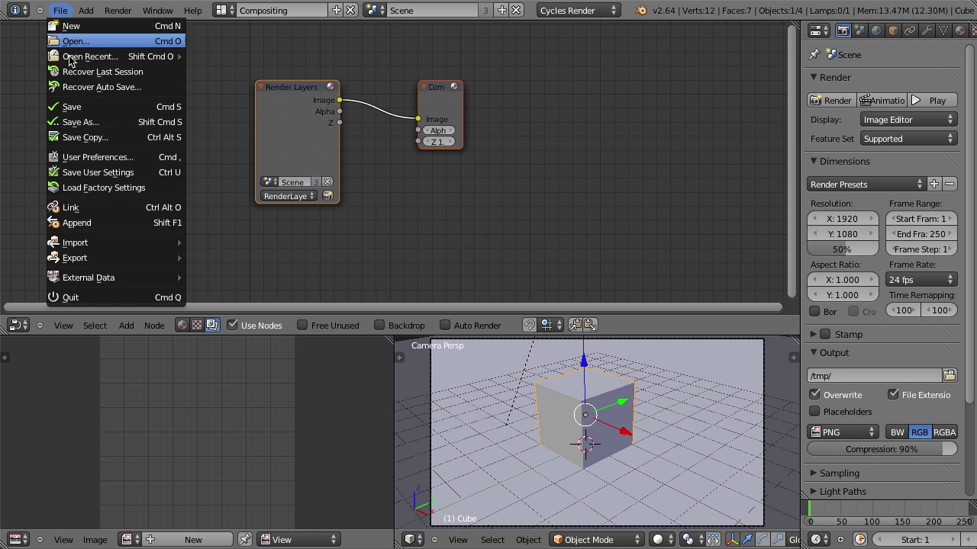
click(67, 215)
click(228, 183)
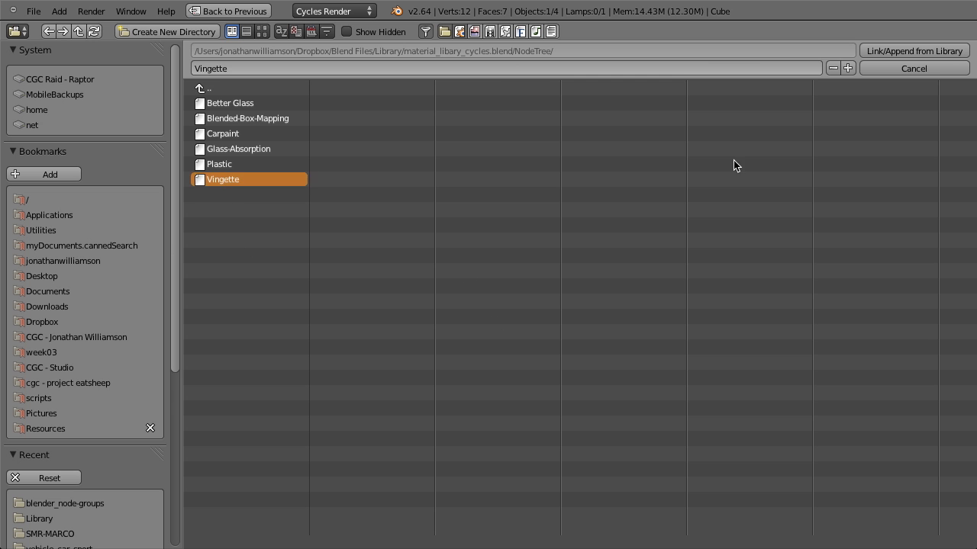
click(878, 51)
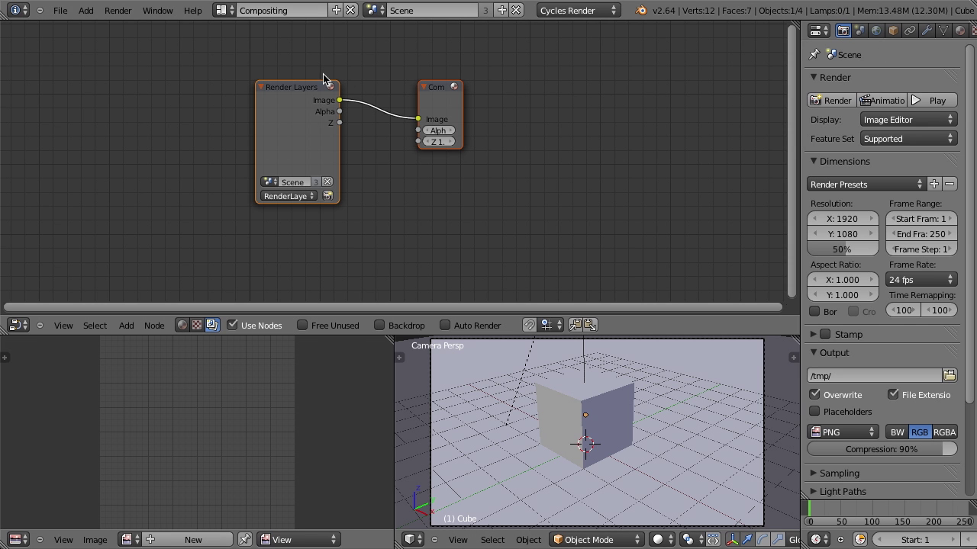
Step: Spread the nodes apart, Composite to the far right and Render Layers to the far left
drag(431, 95, 679, 92)
drag(338, 109, 32, 100)
key(shift+a)
mouse_move(372, 271)
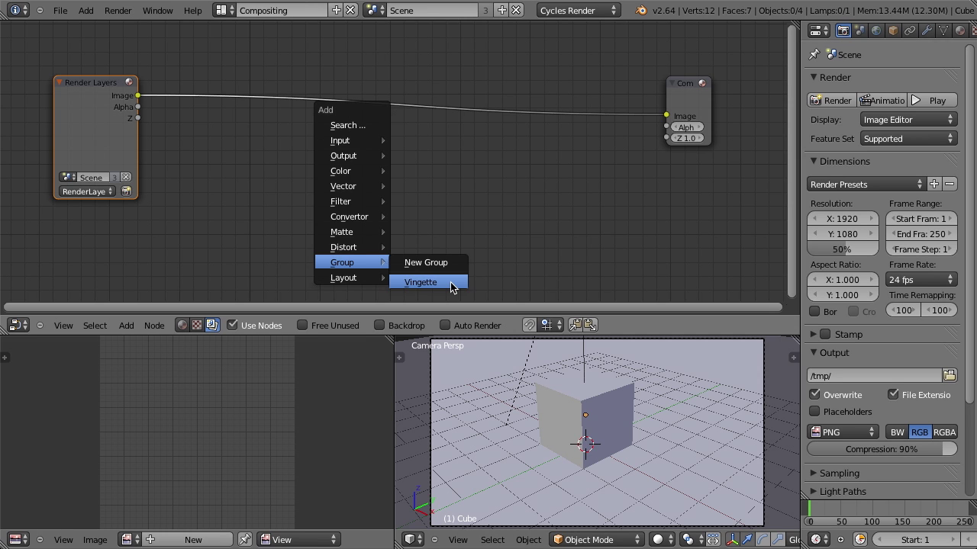
Step: Enable the backdrop and add a Viewer node fed by Render Layers, placed below Composite
key(Escape)
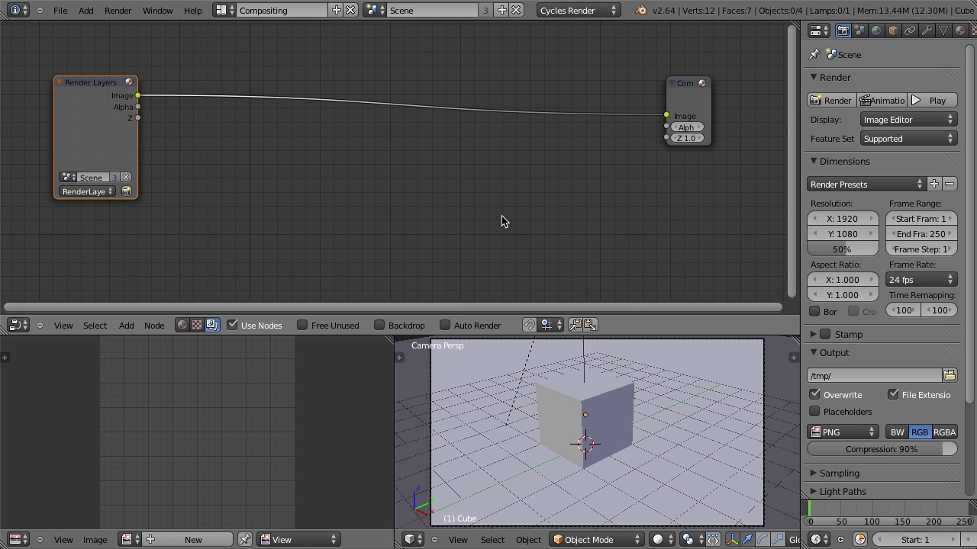
click(380, 326)
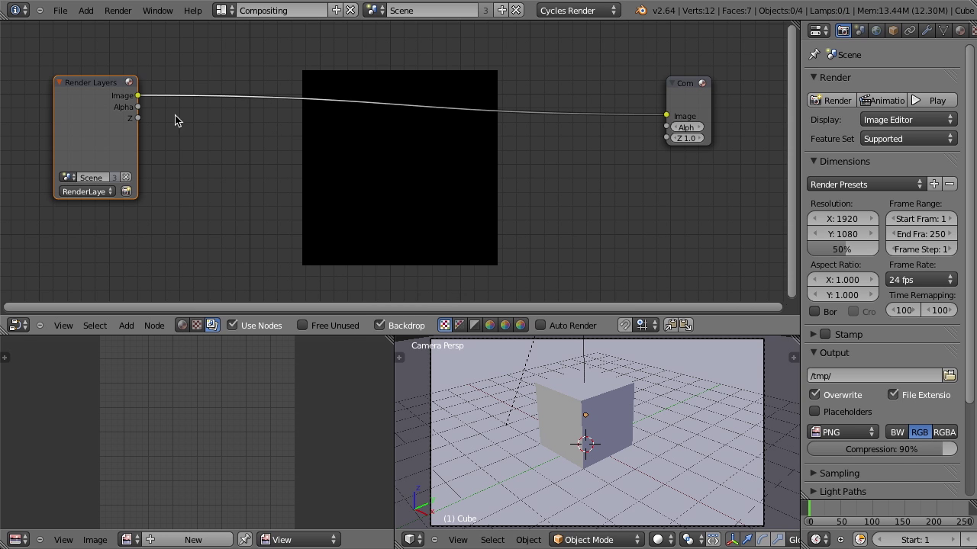
ctrl+shift+click(90, 105)
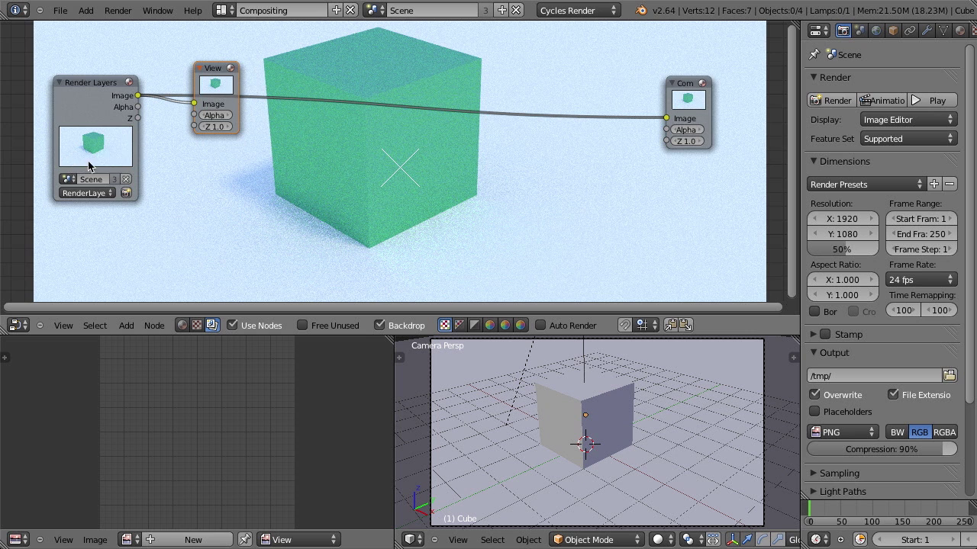
scroll(224, 190, down, 2)
drag(253, 100, 620, 181)
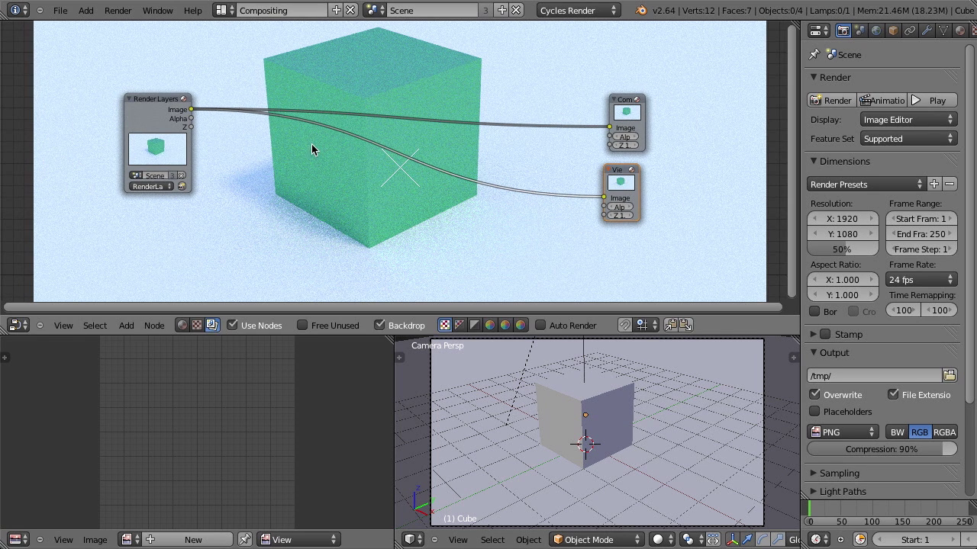
Step: Add an unconnected Vignette group node to the compositor tree and centre it in view
key(shift+a)
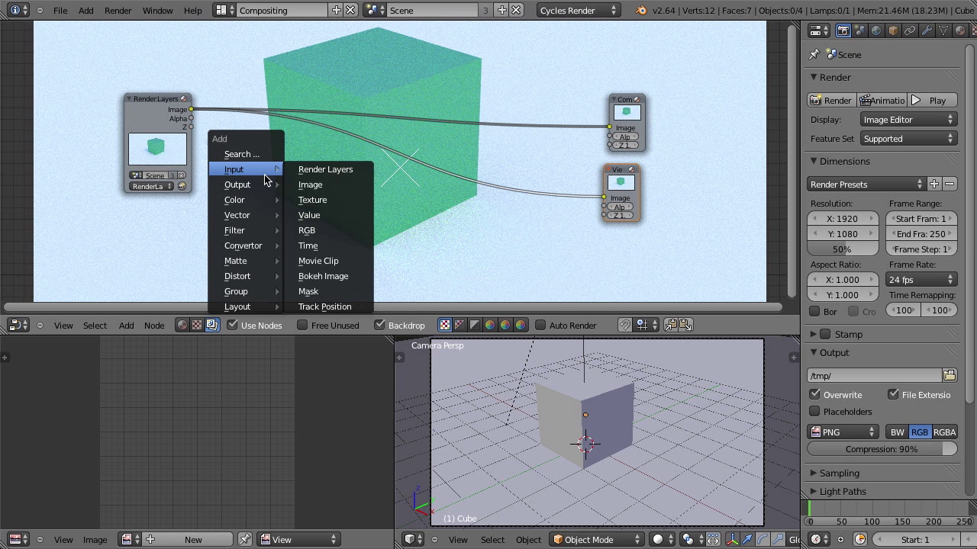
mouse_move(247, 291)
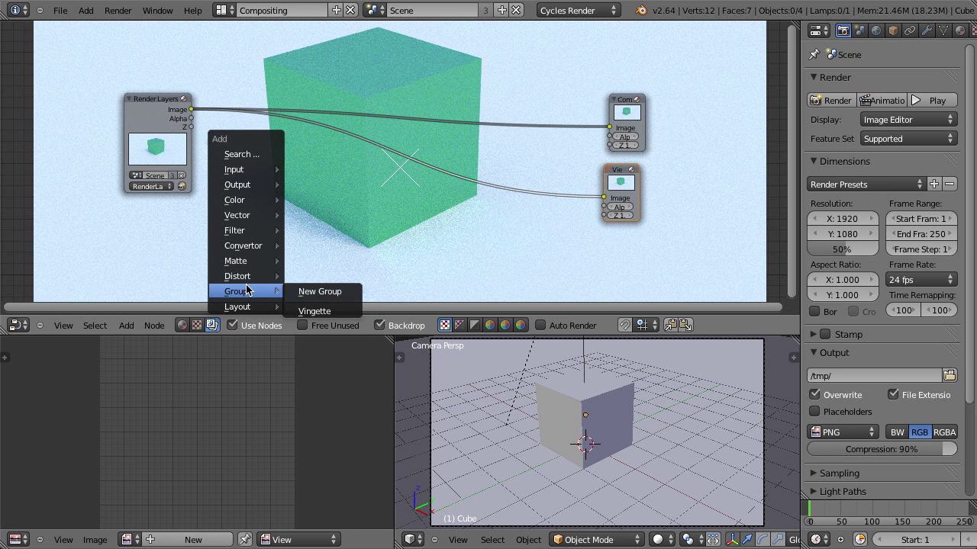
click(324, 312)
scroll(336, 240, up, 2)
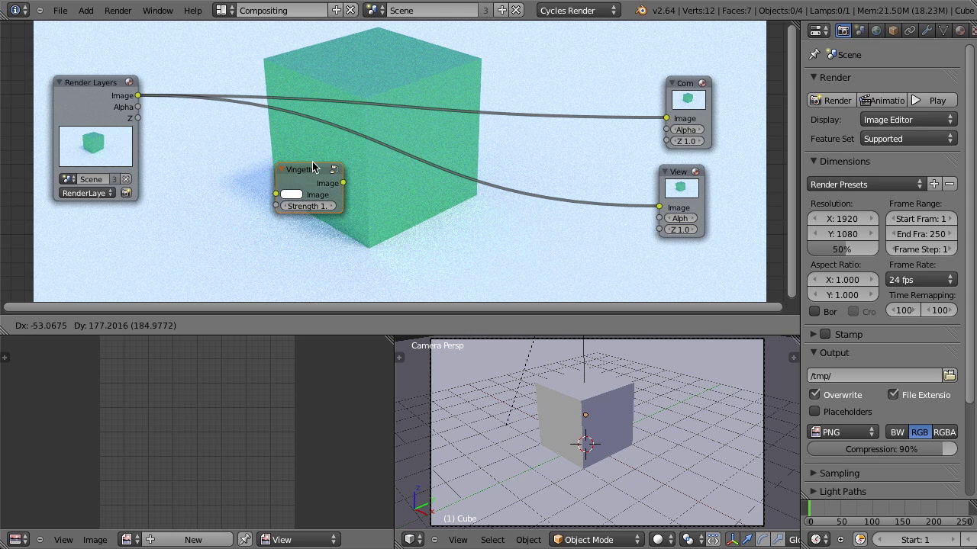
scroll(305, 176, up, 2)
middle_drag(303, 184, 393, 192)
scroll(397, 202, up, 1)
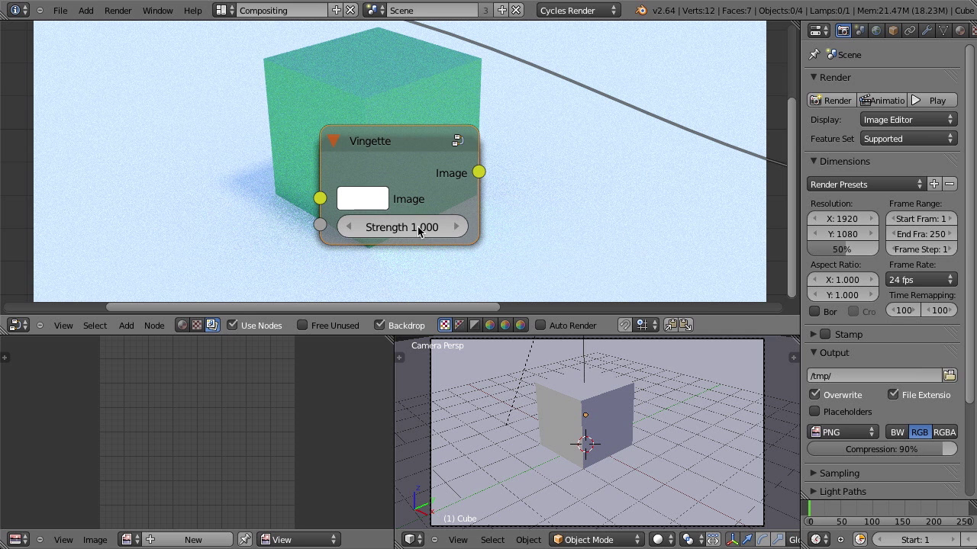
scroll(375, 222, down, 4)
Step: Route Render Layers Image through the Vignette node into the Viewer
scroll(463, 196, up, 2)
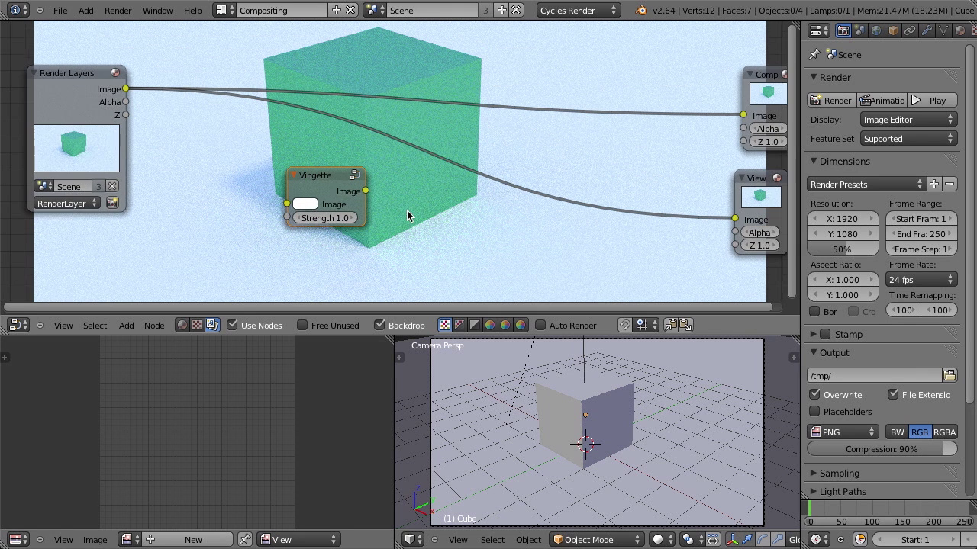
drag(328, 183, 328, 180)
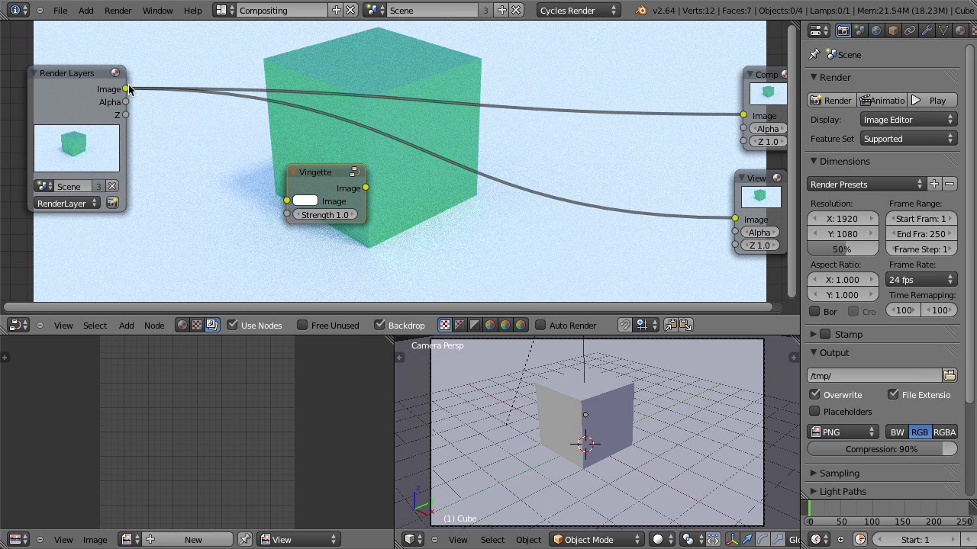
drag(126, 89, 293, 202)
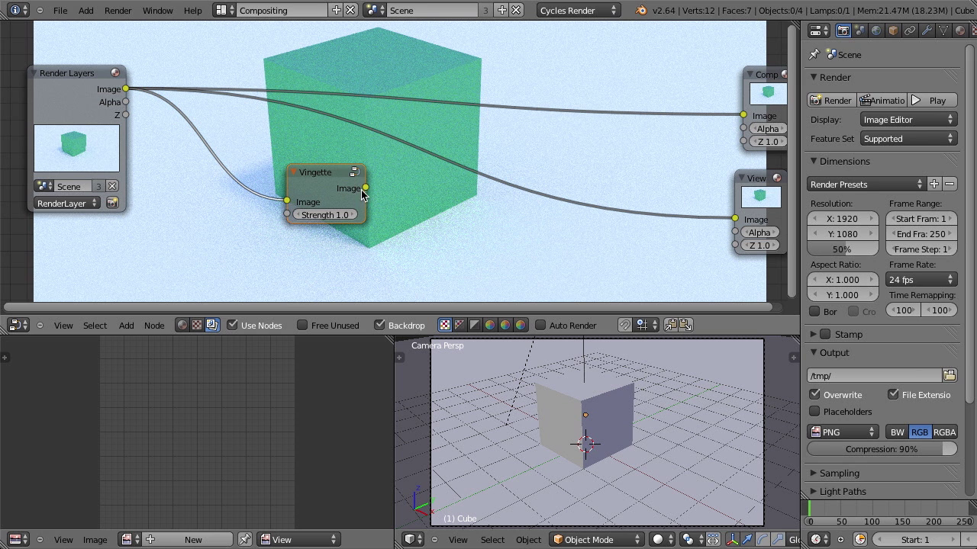
drag(365, 189, 735, 220)
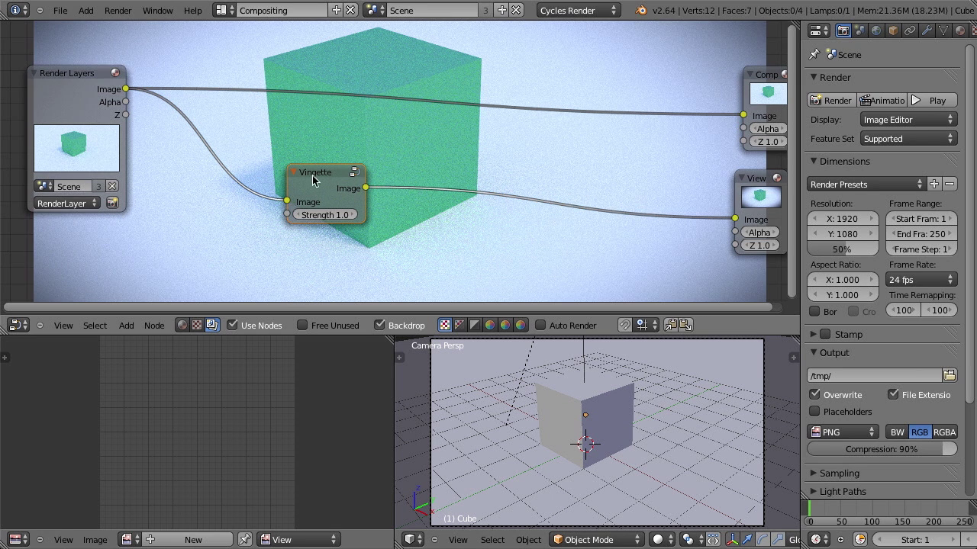
Step: Maximize the node editor and tune the Vignette Strength to about 0.97
key(ctrl+Up)
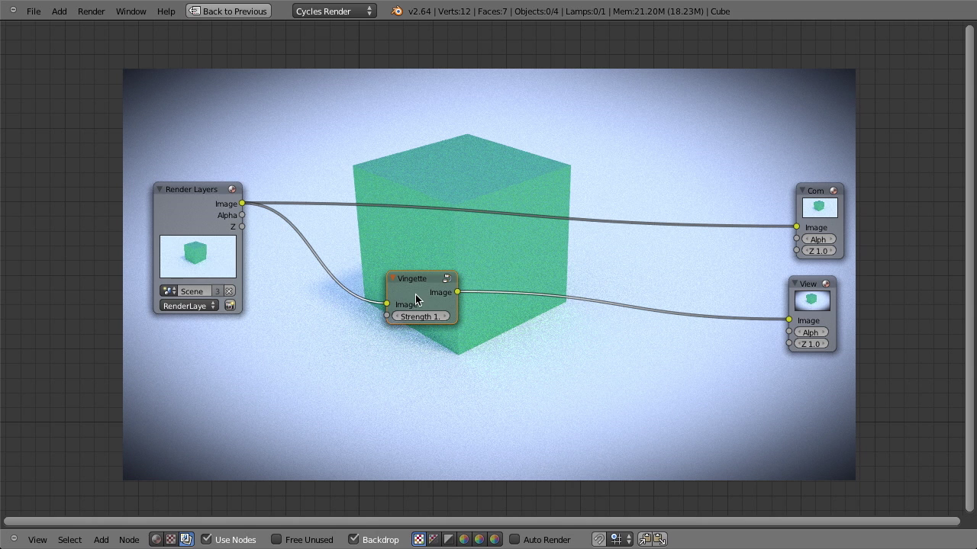
drag(415, 294, 455, 276)
scroll(458, 282, up, 1)
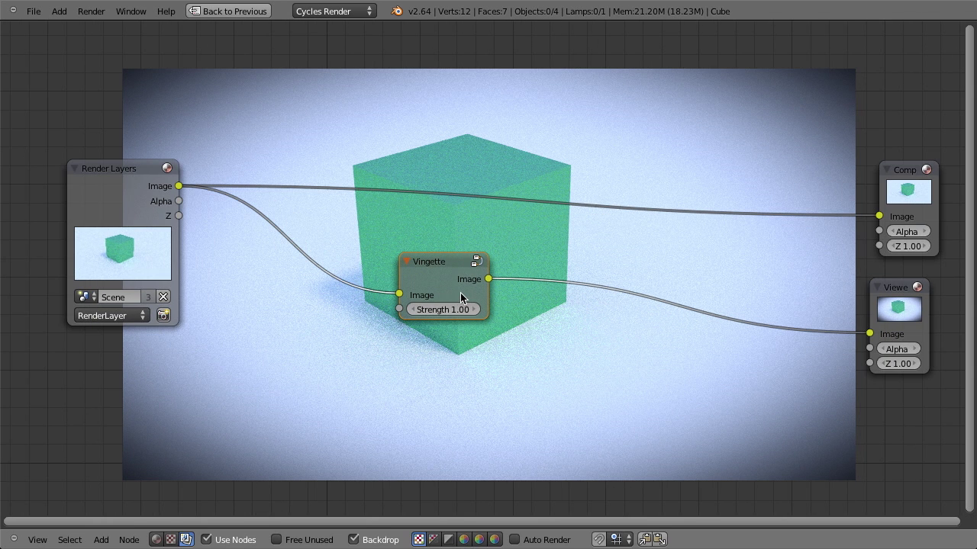
click(411, 309)
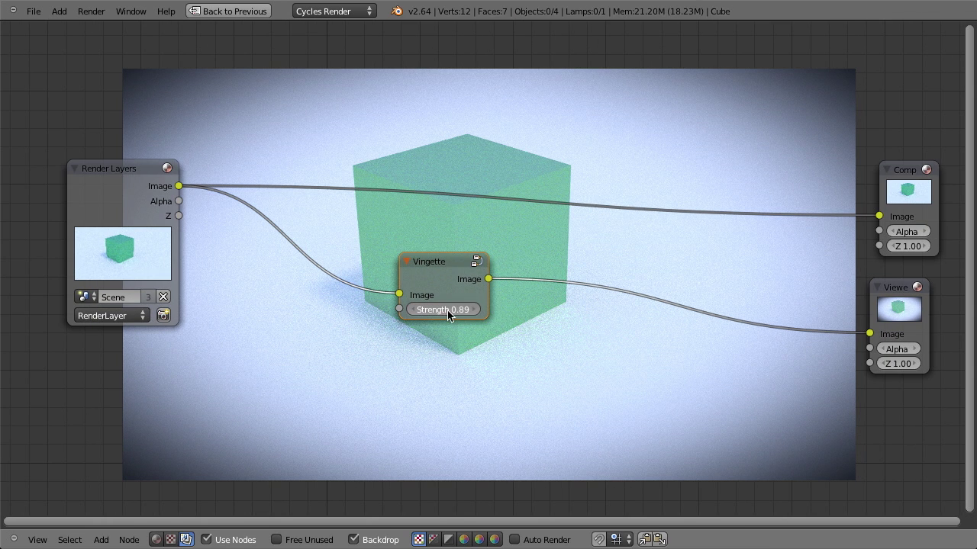
mouse_move(464, 309)
mouse_down()
mouse_move(431, 309)
mouse_move(464, 309)
mouse_up()
Step: Make the Vignette group local and relink Blur into Multiply's second Image input
key(Tab)
key(Tab)
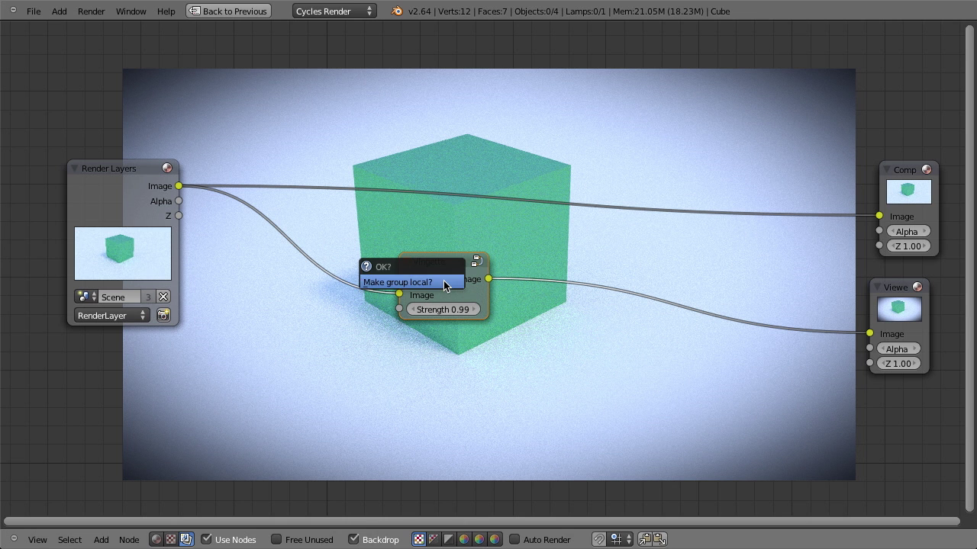
click(398, 282)
key(Home)
drag(799, 319, 799, 331)
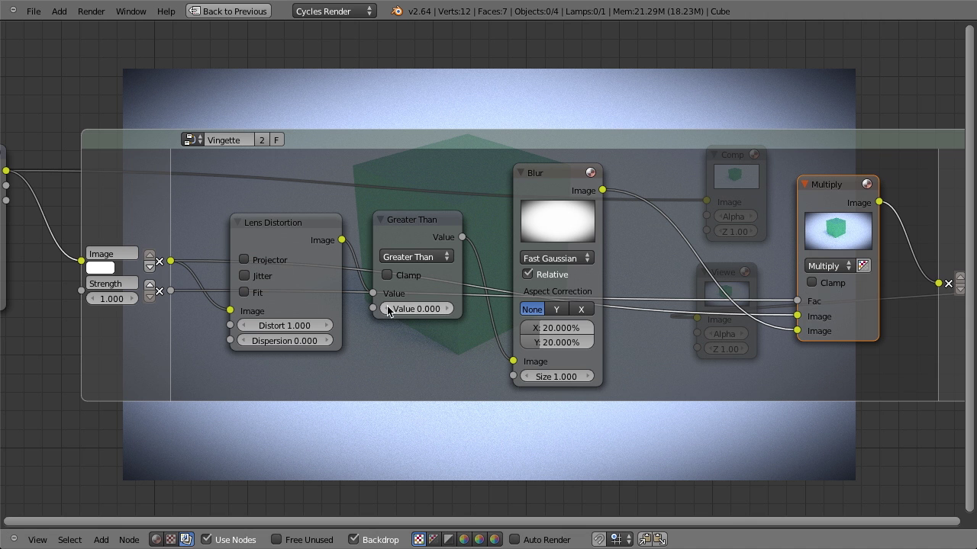
middle_drag(592, 211, 388, 207)
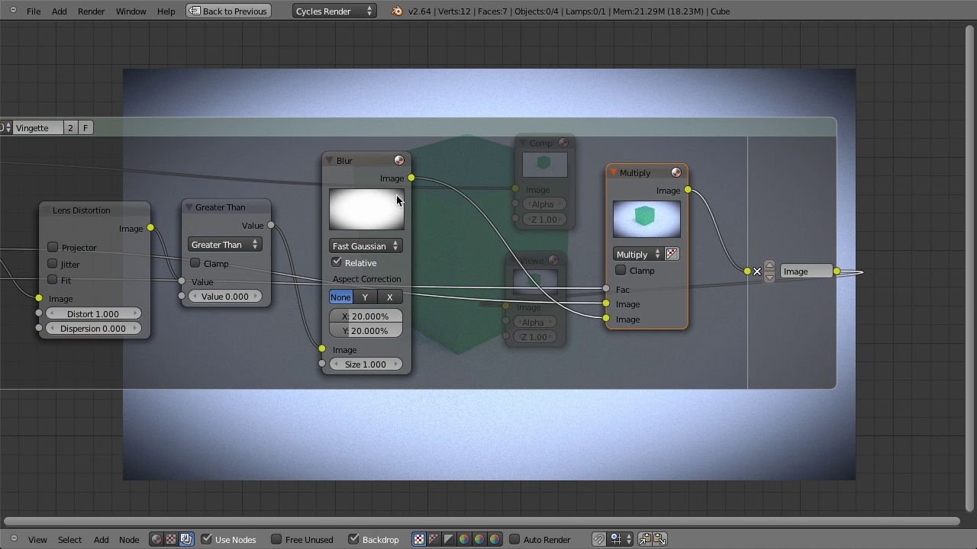
scroll(507, 236, down, 2)
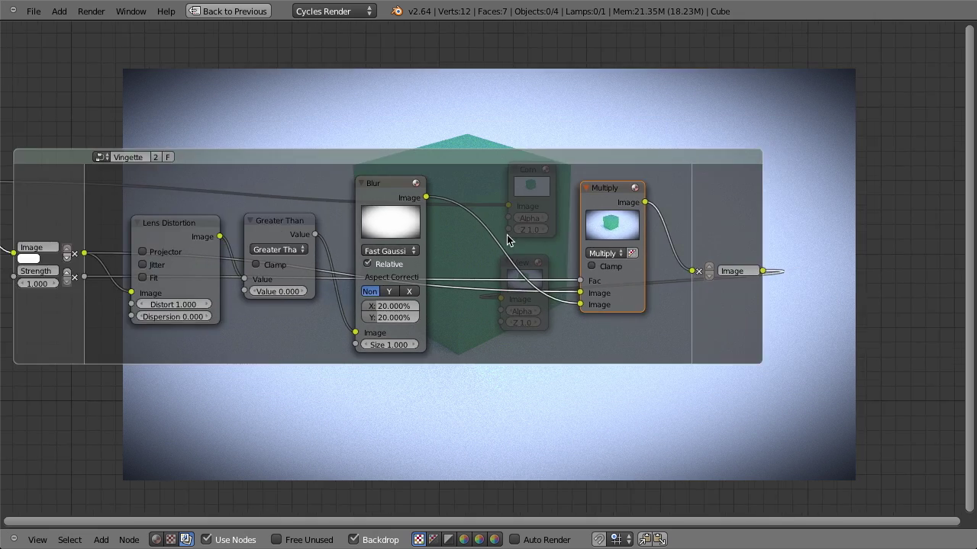
middle_drag(507, 235, 603, 238)
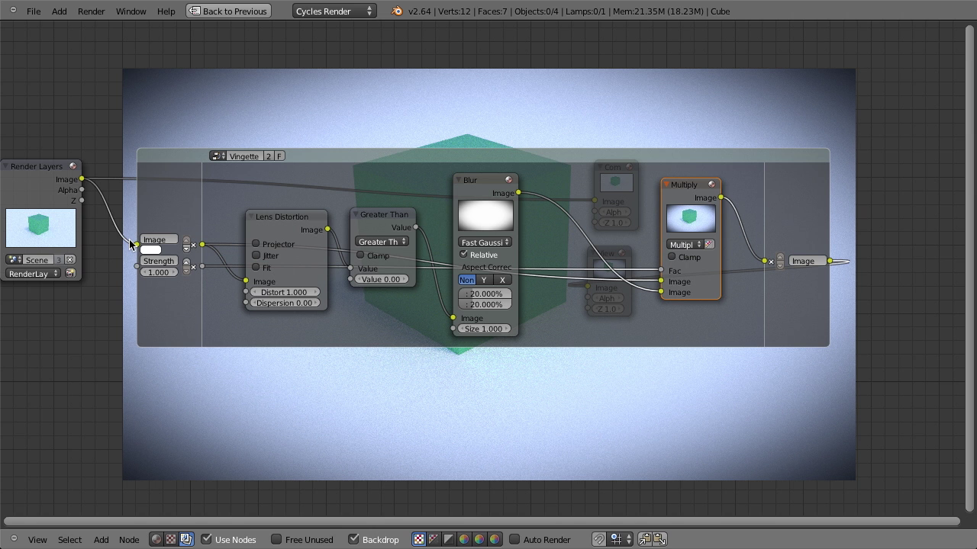
Step: Back in the compositor tree, lower the Vignette Strength to 0.9 for a softer effect
key(Tab)
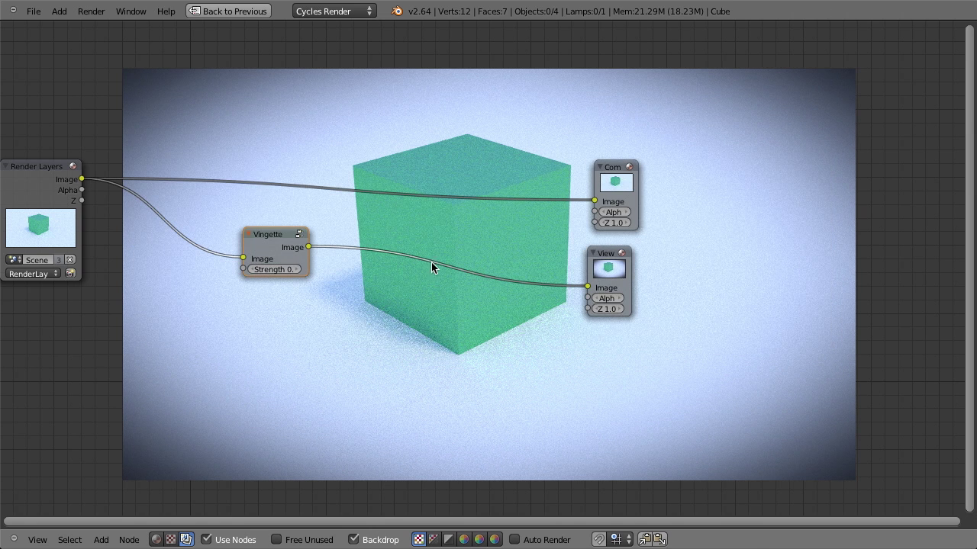
scroll(318, 242, up, 2)
mouse_move(236, 269)
mouse_down()
mouse_move(245, 269)
mouse_move(229, 271)
mouse_up()
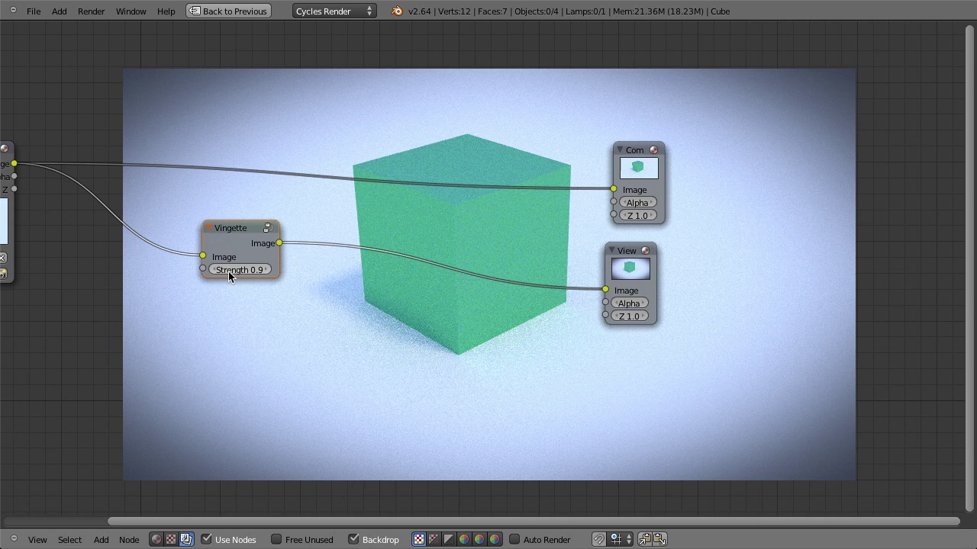
scroll(497, 318, down, 1)
middle_drag(497, 318, 692, 327)
scroll(586, 345, up, 2)
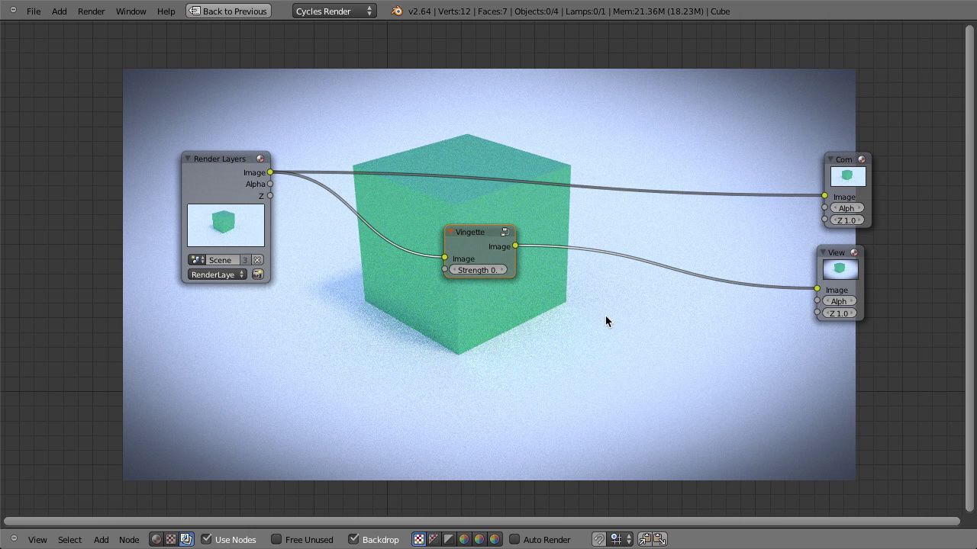
Step: Open the second recent .blend file and tidy the node view around Material Output
key(ctrl+shift+o)
key(Down)
key(Return)
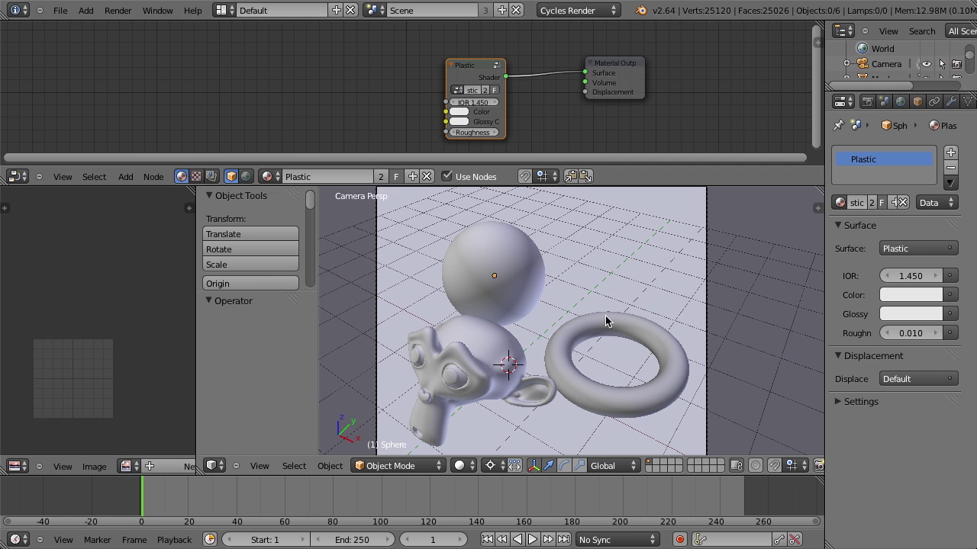
scroll(536, 108, up, 2)
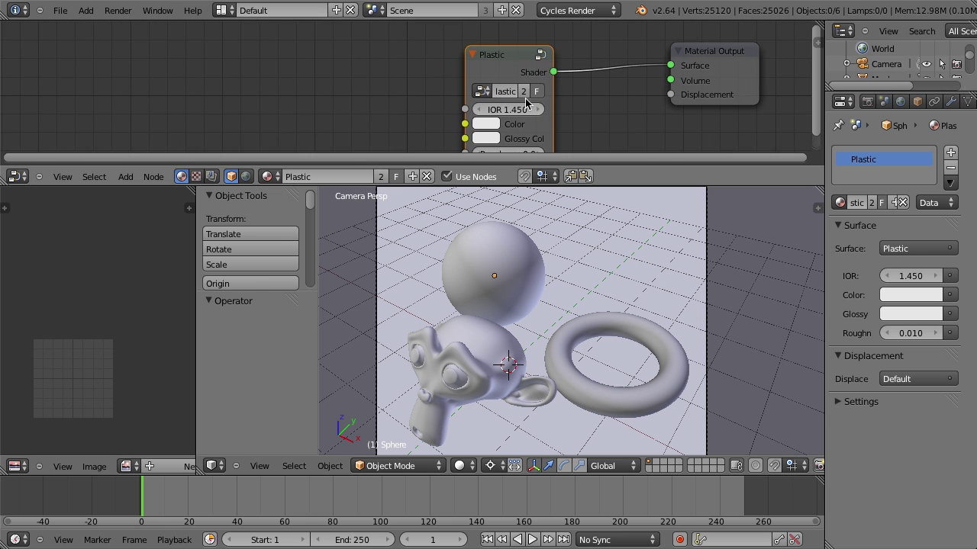
middle_drag(537, 108, 343, 93)
drag(539, 60, 560, 71)
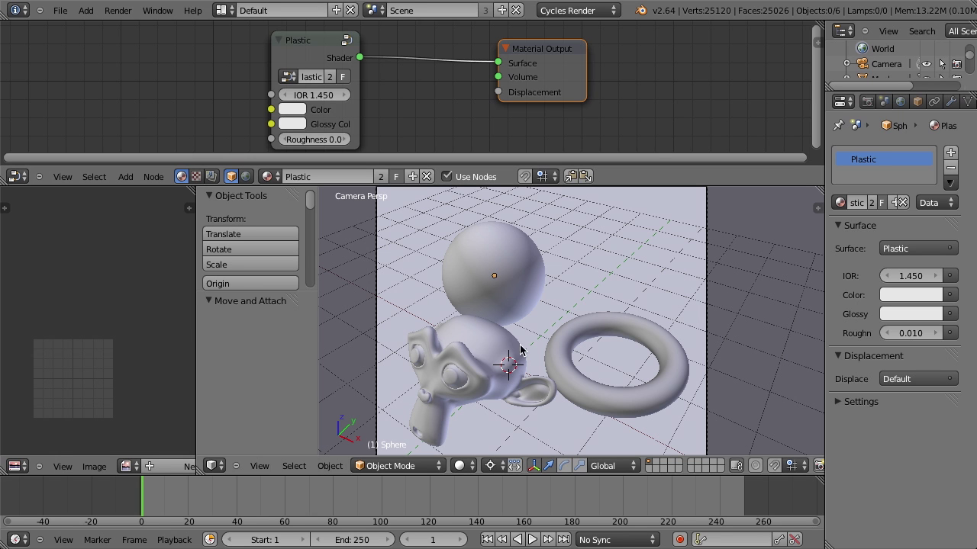
scroll(420, 128, up, 1)
Step: Inspect the nodes inside the sphere material's Plastic group with the node editor maximized
click(324, 48)
key(ctrl+Up)
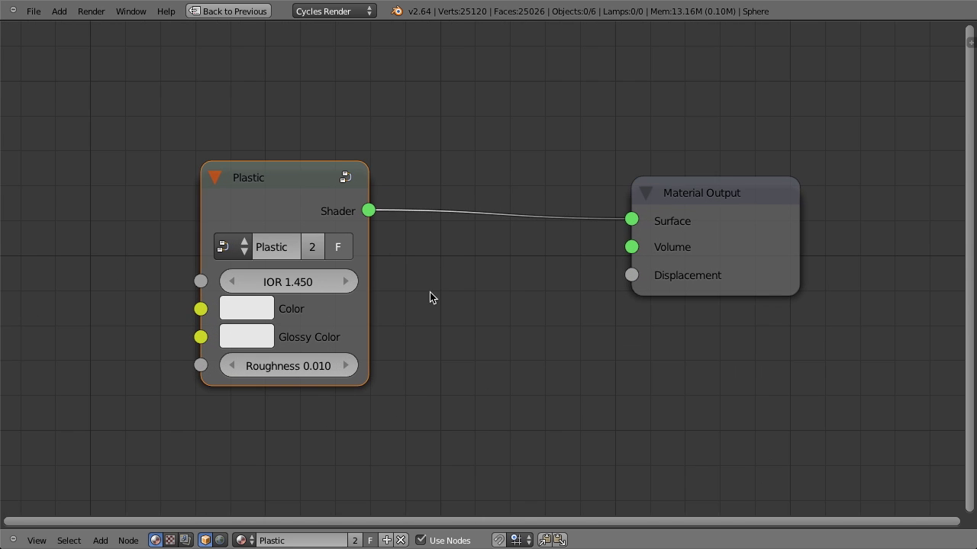
middle_drag(429, 285, 358, 243)
scroll(209, 158, down, 2)
key(Tab)
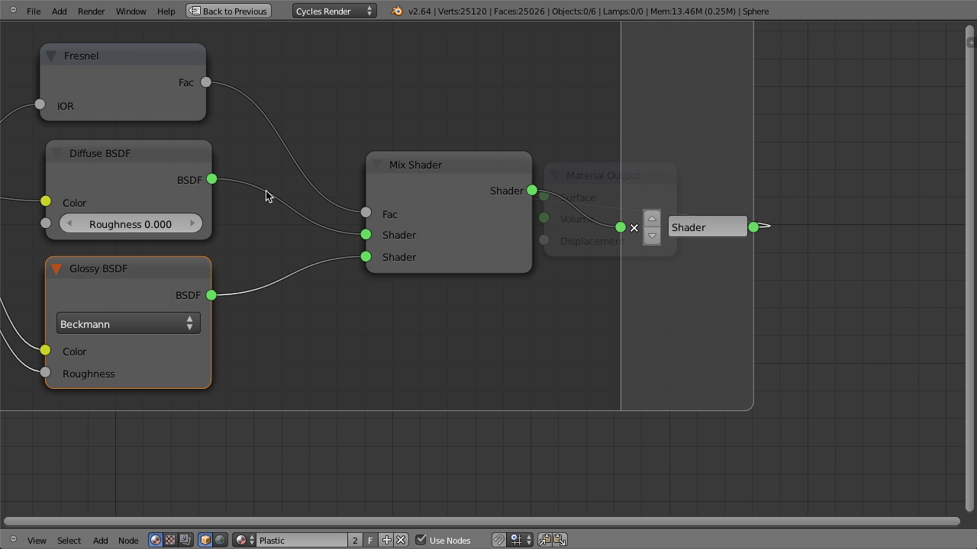
scroll(347, 211, down, 2)
key(Tab)
Step: Swap the group node to Better Glass and inspect its internal nodes
click(309, 235)
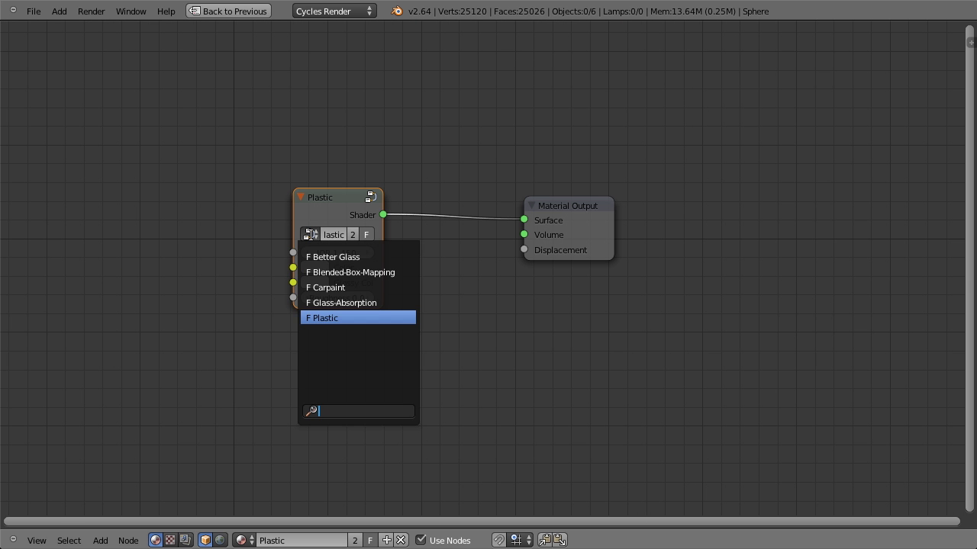
click(324, 254)
key(Tab)
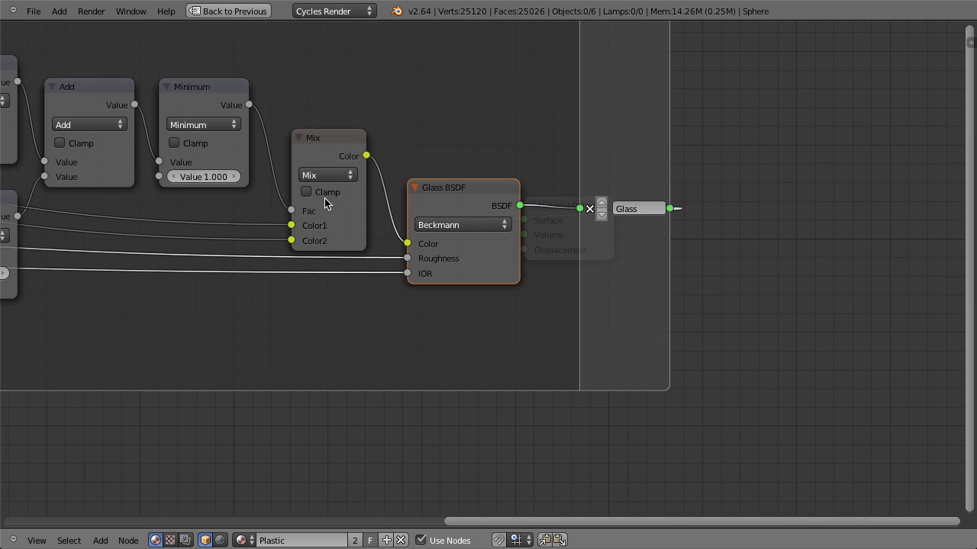
scroll(320, 229, down, 2)
middle_drag(316, 265, 596, 308)
scroll(596, 309, down, 1)
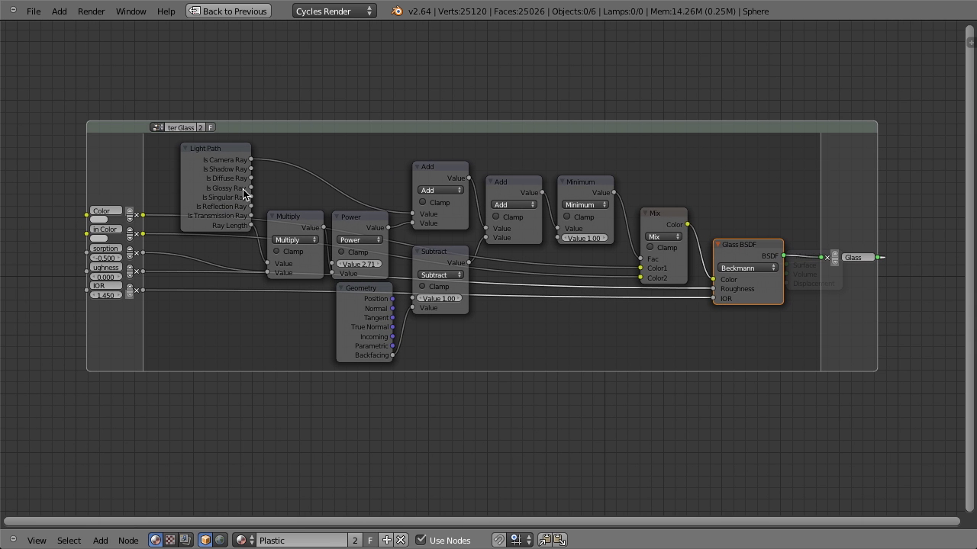
key(Tab)
Step: Swap the material's group node to the Carpaint group
scroll(636, 330, up, 1)
click(697, 275)
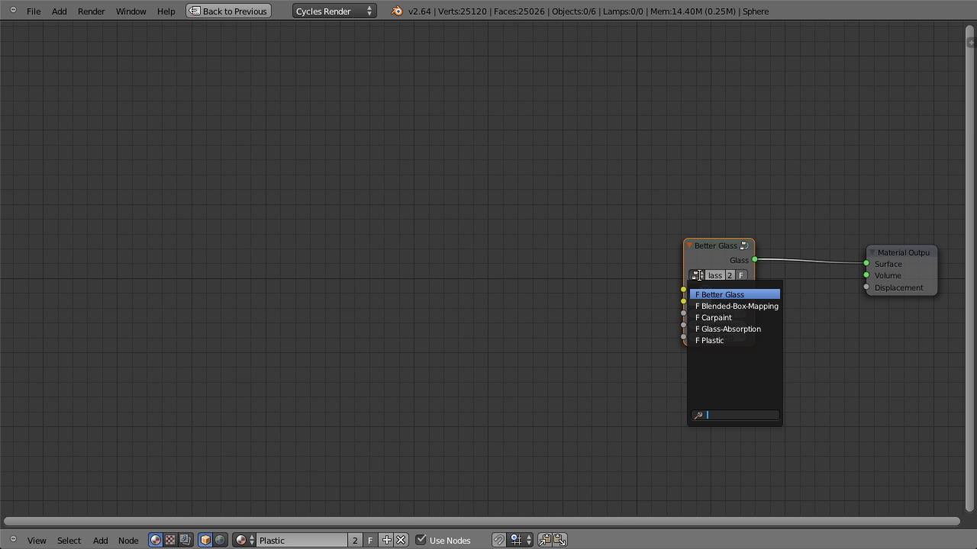
click(708, 317)
middle_drag(544, 285, 408, 264)
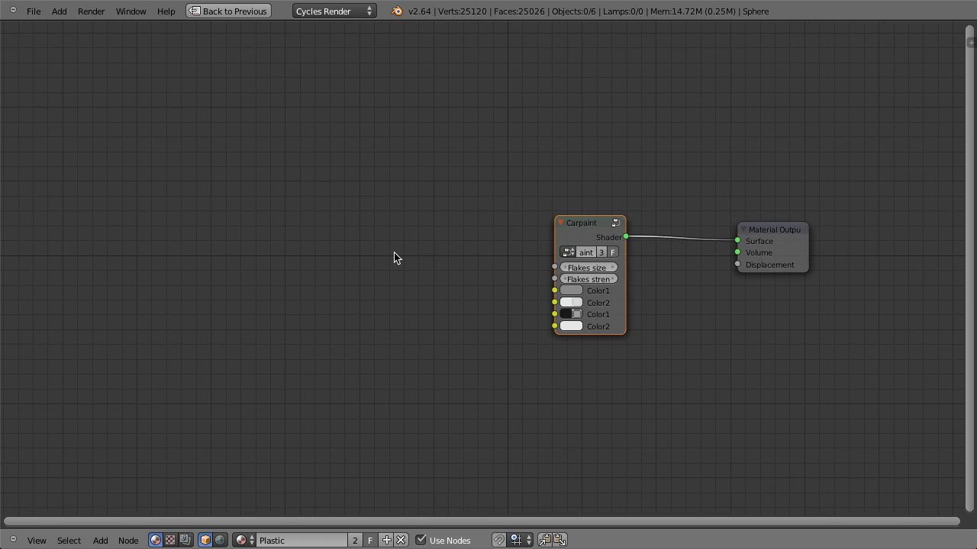
scroll(408, 264, up, 2)
Step: Swap the group node to Blended-Box-Mapping and look inside the group
click(618, 241)
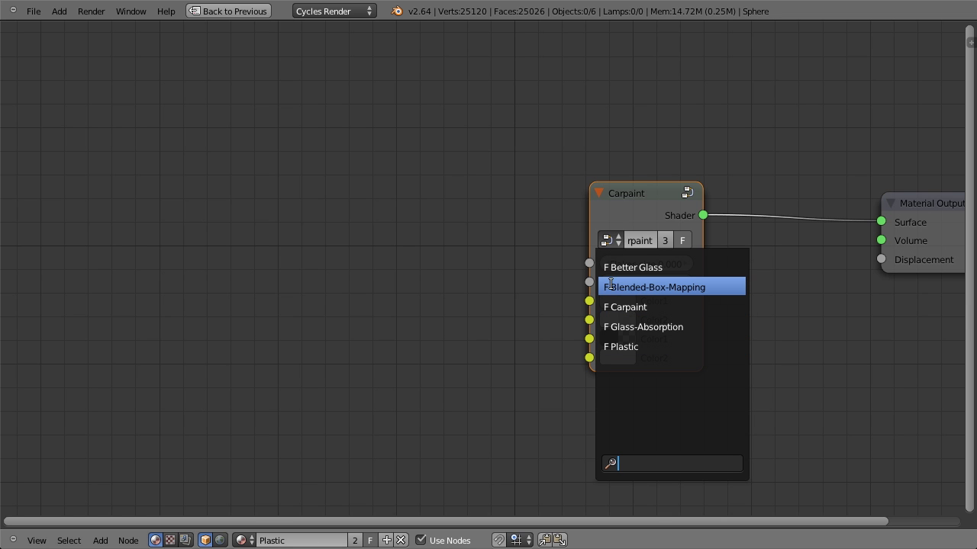
click(689, 287)
key(Tab)
scroll(447, 222, down, 3)
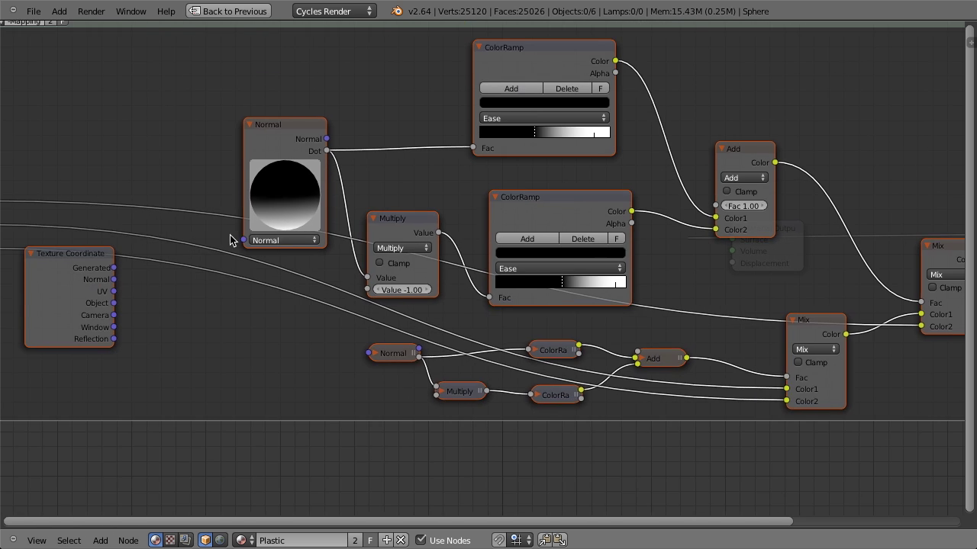
key(Tab)
Step: Return the group node to Better Glass and restore the multi-area layout
ctrl+scroll(563, 244, right, 5)
scroll(405, 267, up, 3)
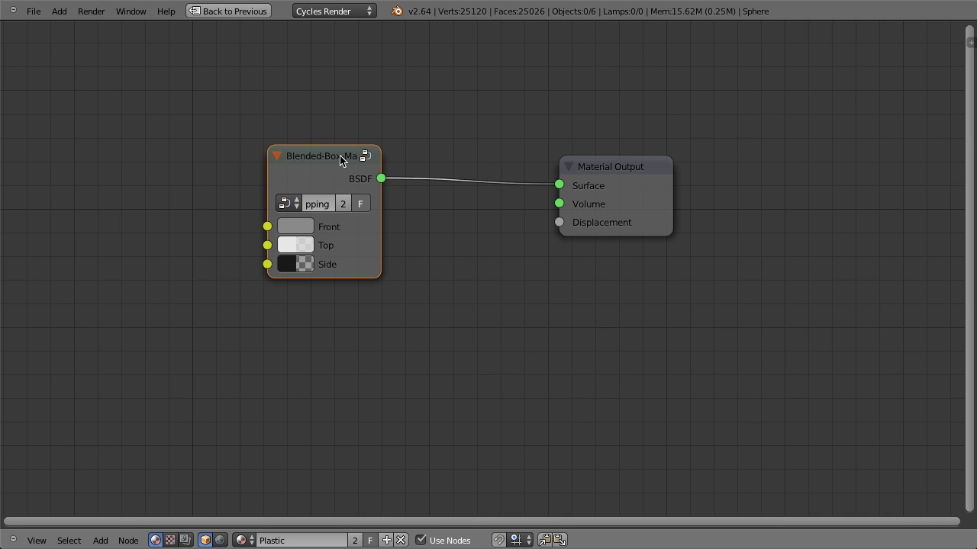
click(287, 201)
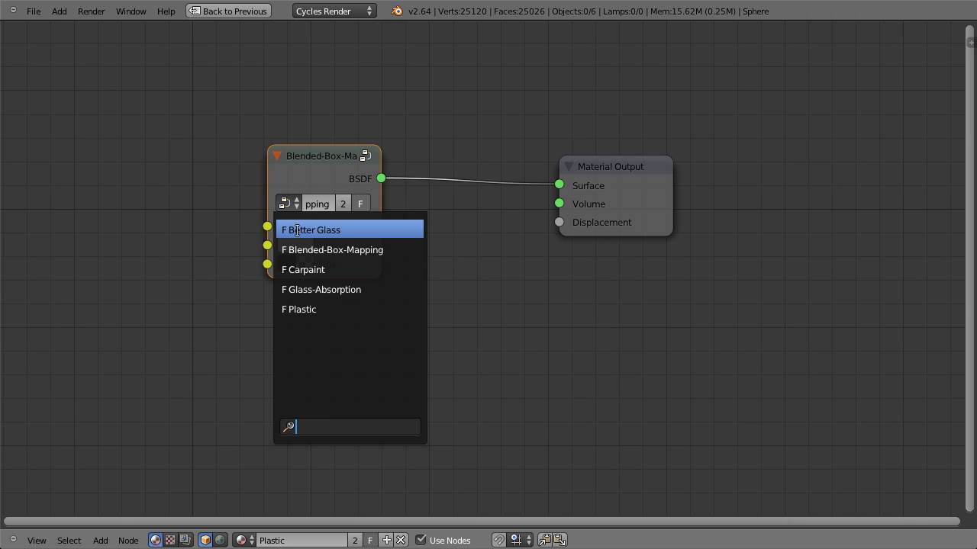
click(328, 226)
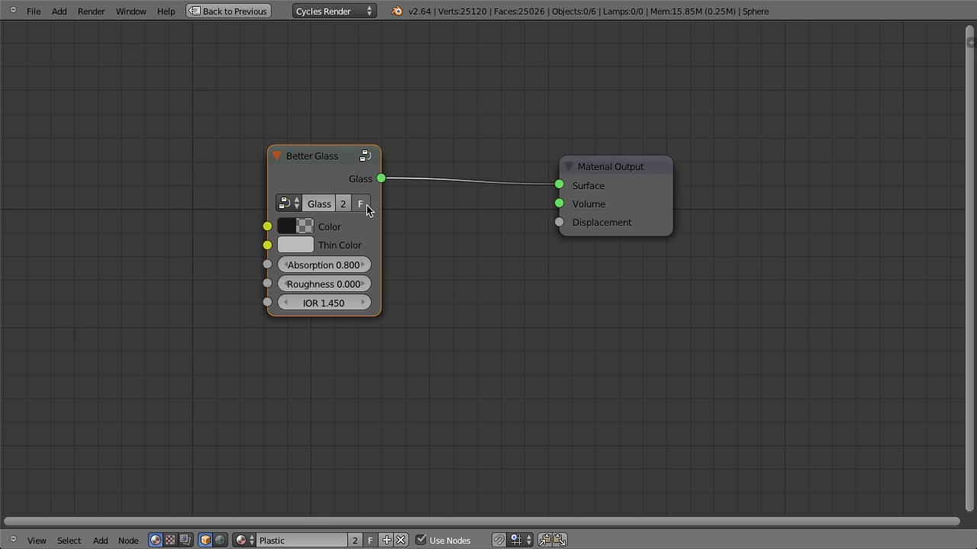
key(ctrl+Up)
scroll(416, 120, down, 3)
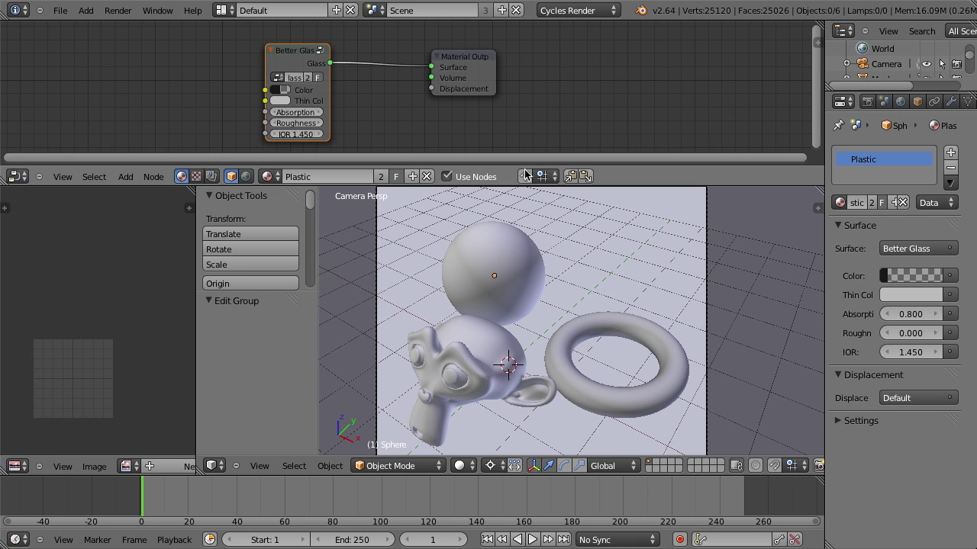
Step: Reload the start-up file, switch to the Compositing layout and enable compositing nodes
key(super+n)
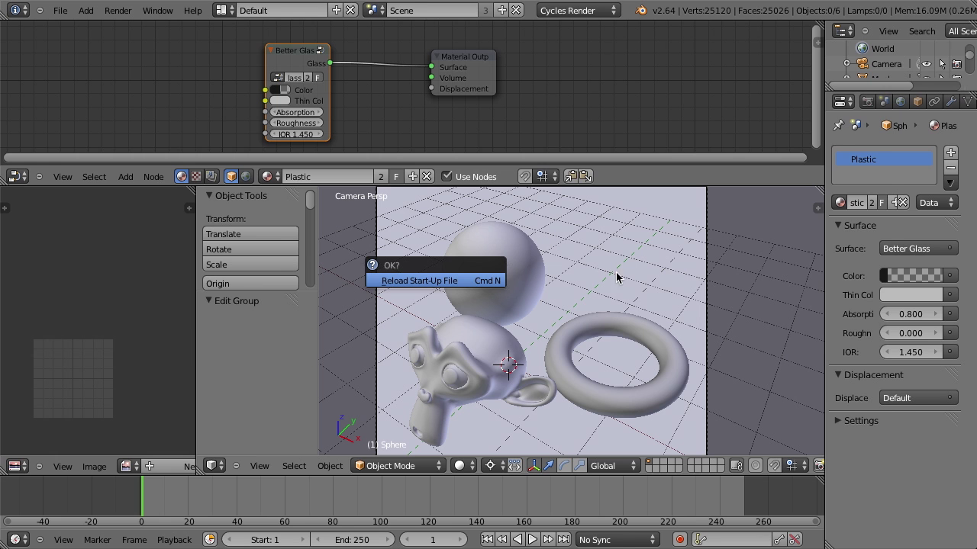
key(Return)
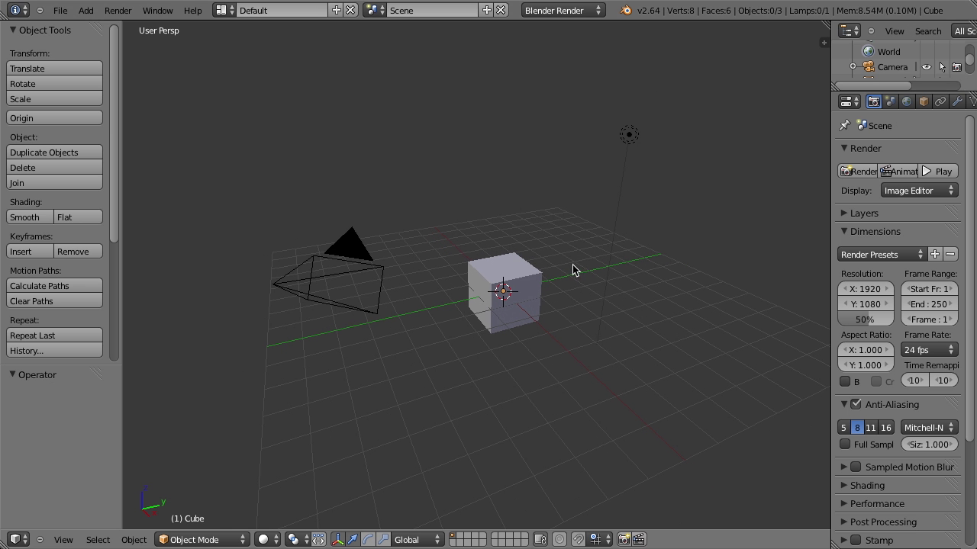
click(221, 10)
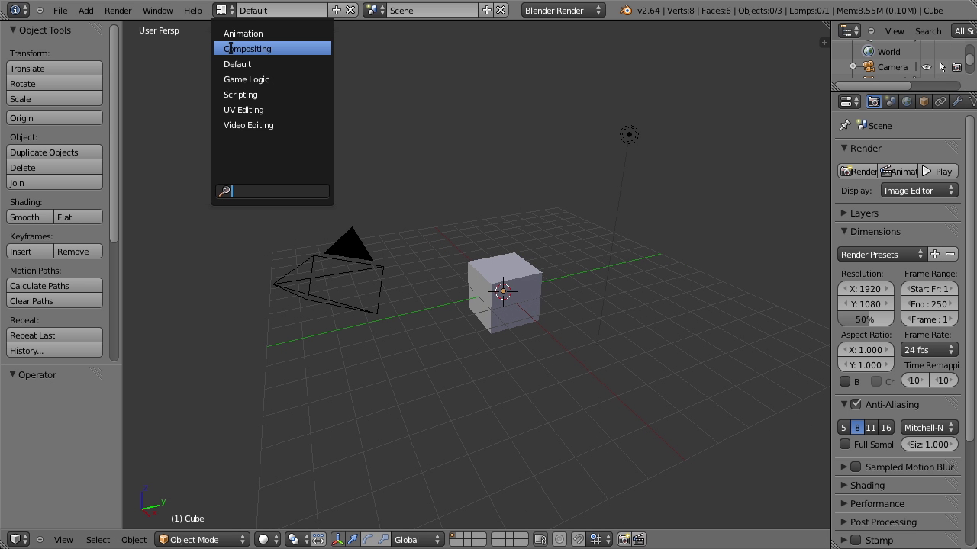
click(268, 50)
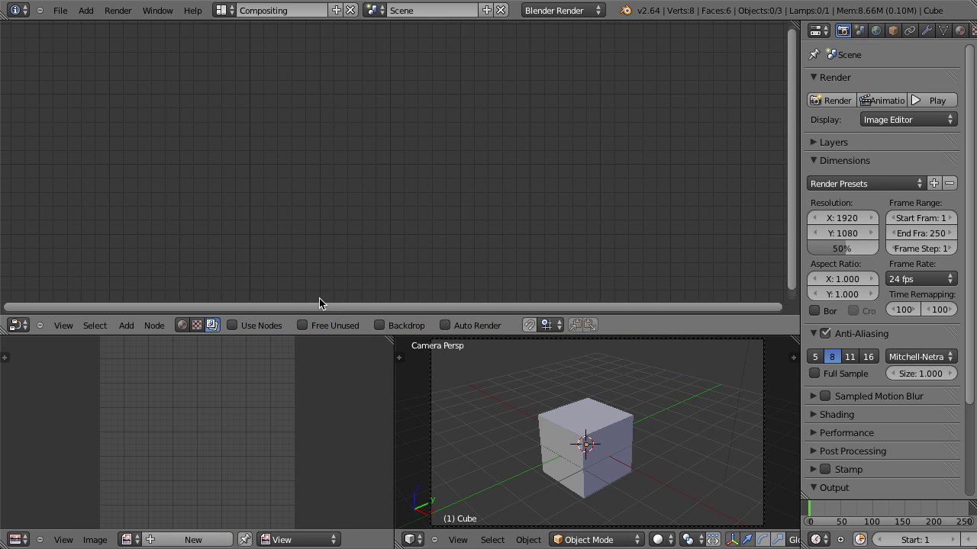
click(232, 325)
Step: Check the Add > Group menu without adding anything, then reload the start-up file again
key(shift+a)
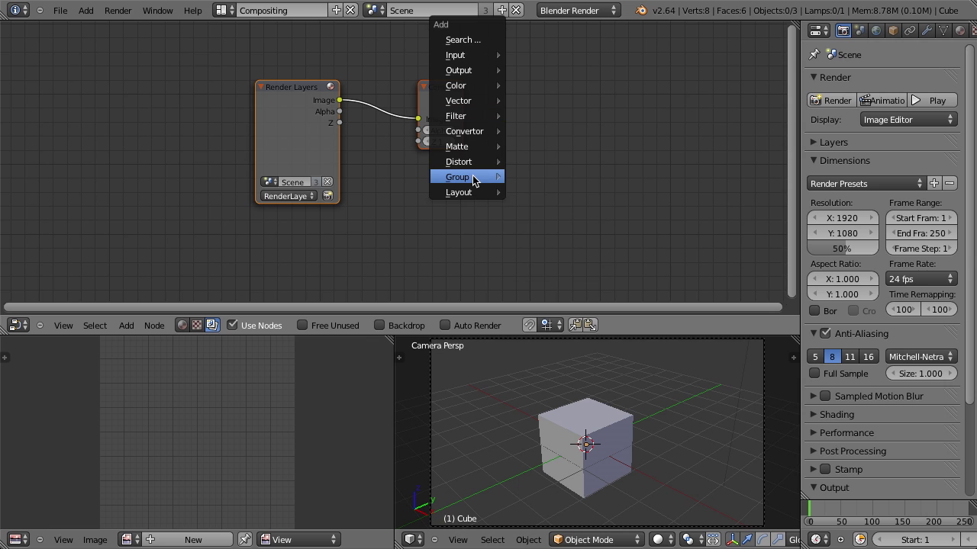
mouse_move(473, 182)
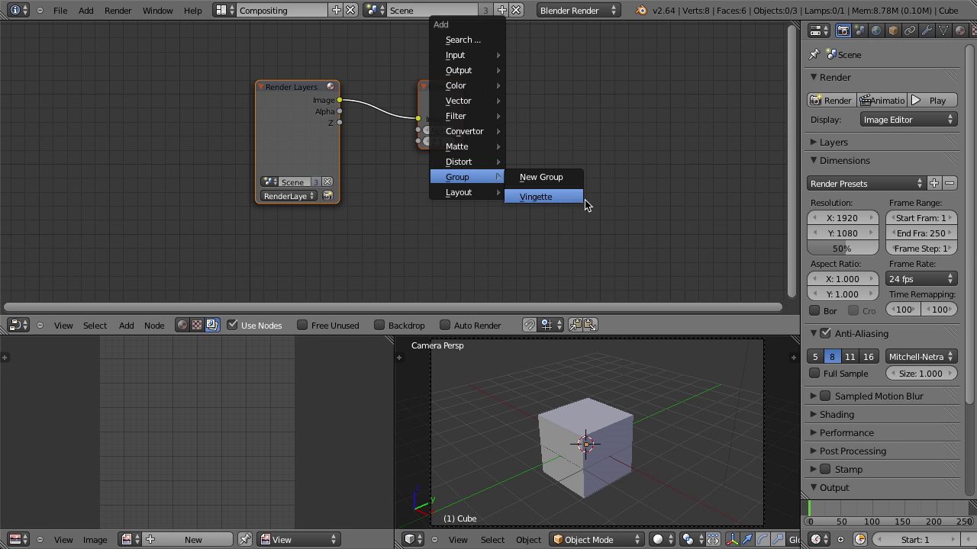
key(Escape)
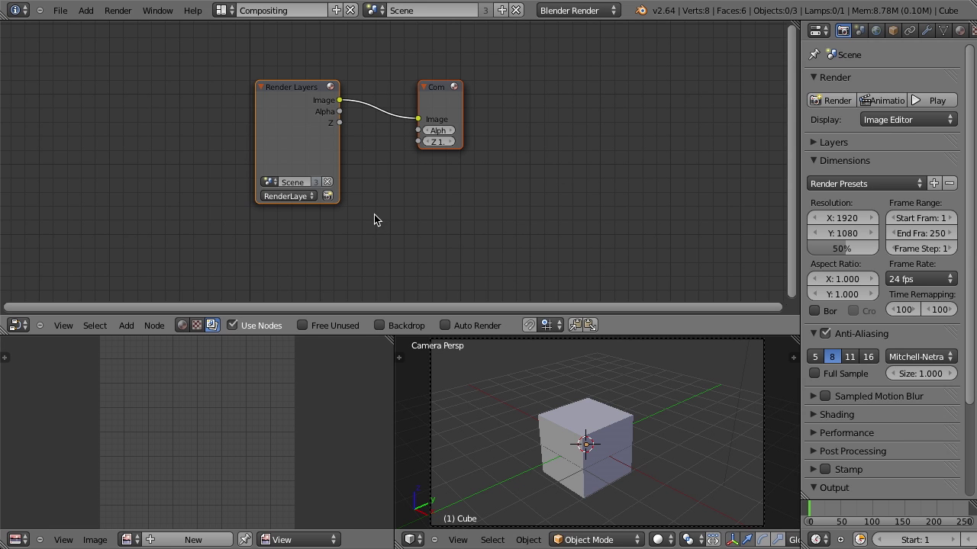
key(ctrl+n)
click(525, 248)
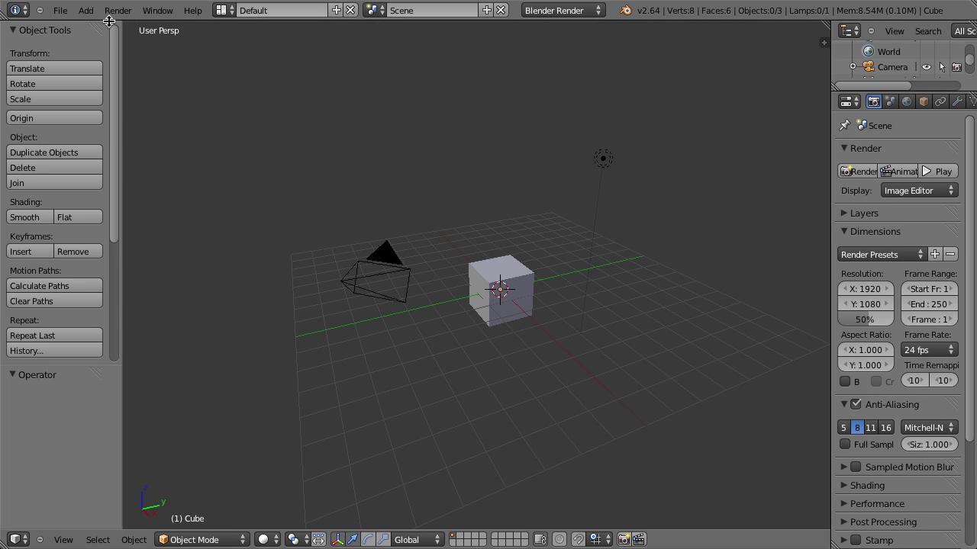
click(60, 10)
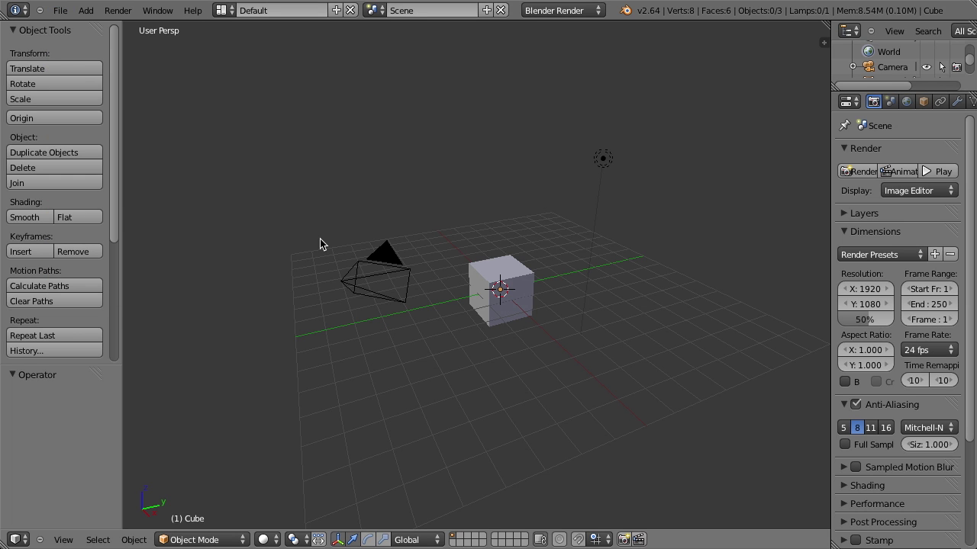
key(ctrl+u)
Step: Select the cube and split the 3D view, making the top area a Node Editor
right_click(508, 287)
drag(827, 29, 820, 172)
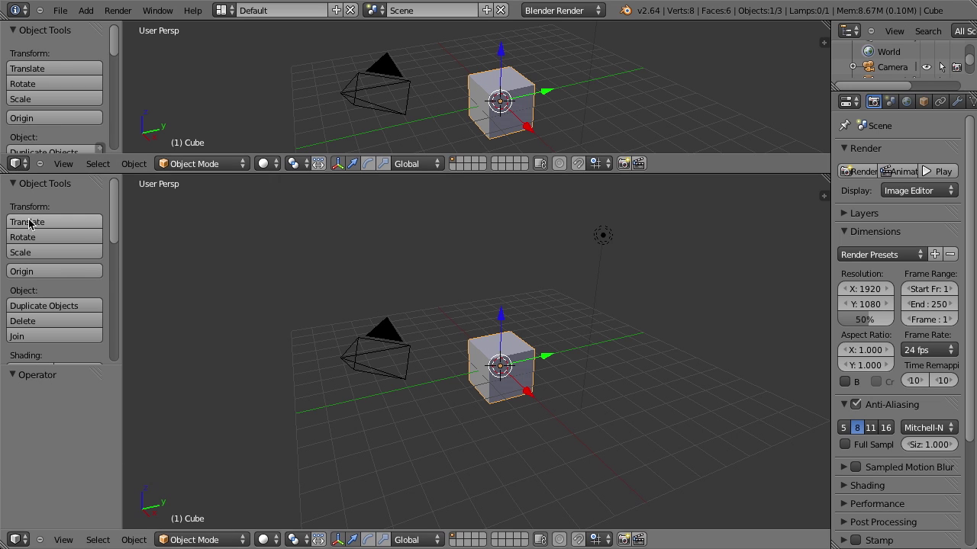
click(19, 164)
click(45, 326)
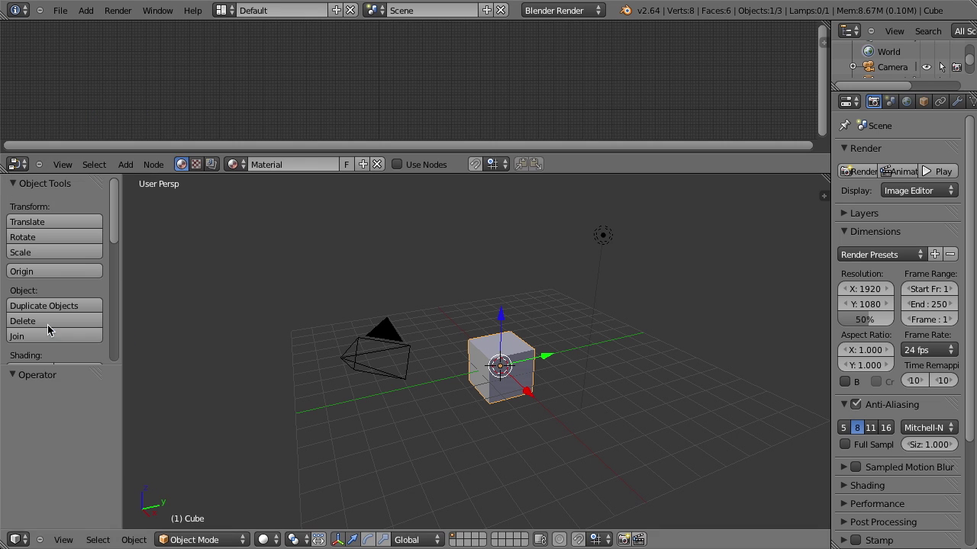
Step: Switch to Cycles Render, enable the cube's material nodes and add a Frame node
click(550, 13)
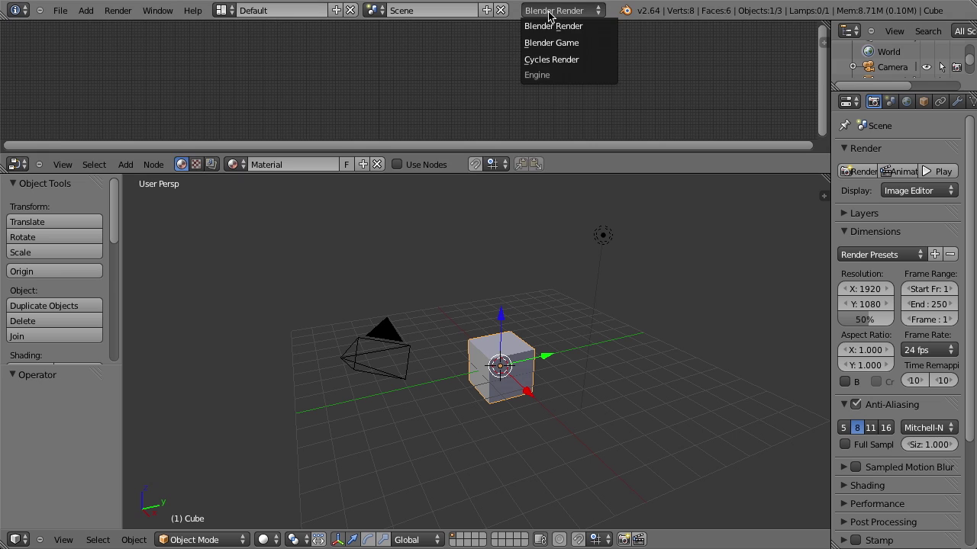
click(557, 60)
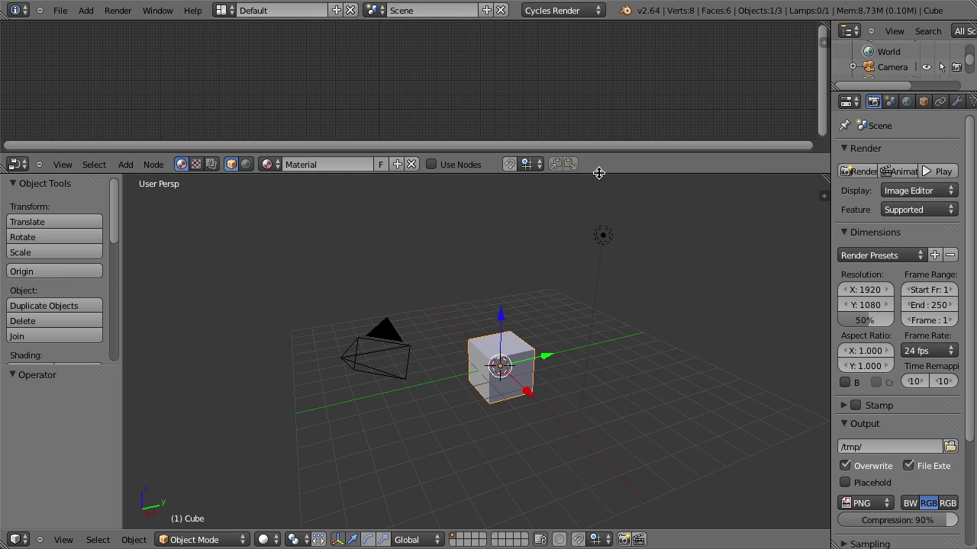
drag(600, 155, 573, 240)
click(443, 250)
key(shift+a)
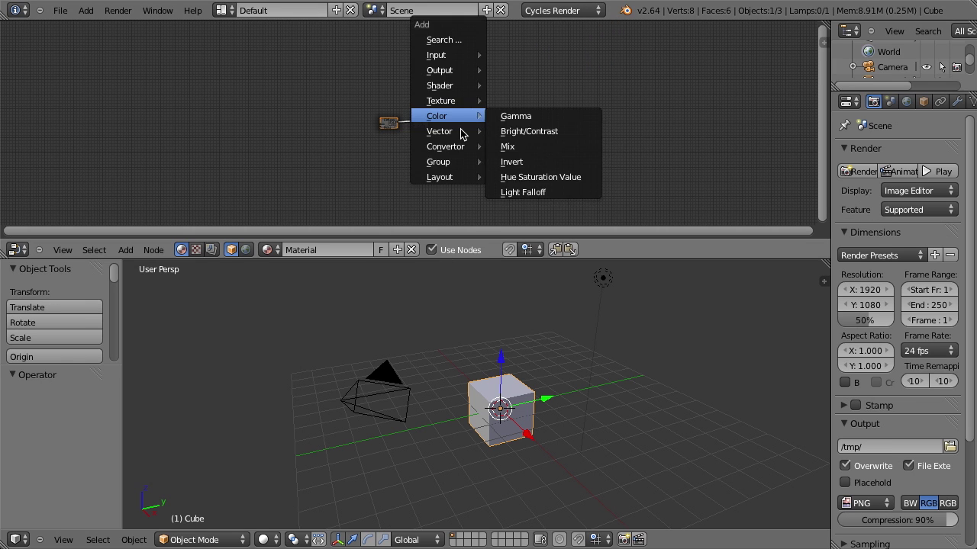
mouse_move(452, 163)
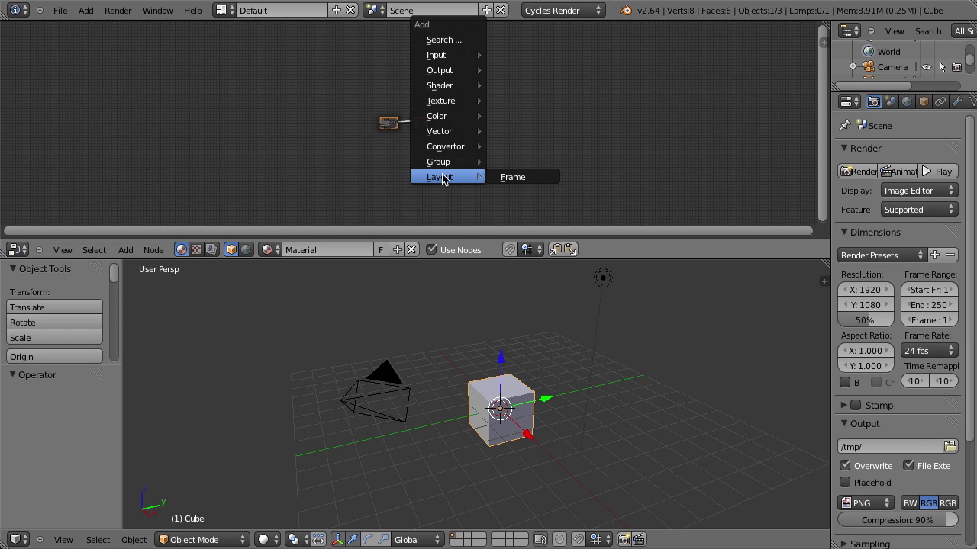
click(508, 177)
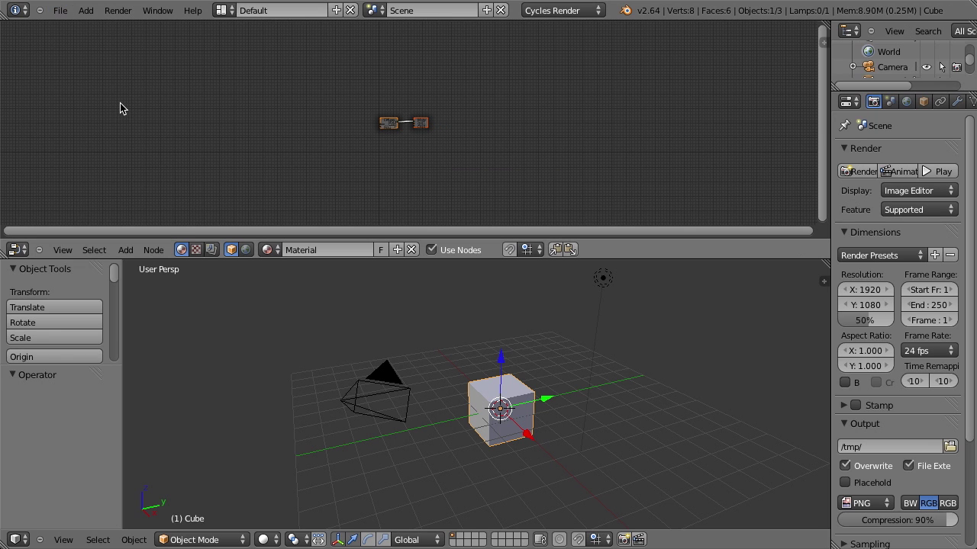
scroll(425, 142, up, 8)
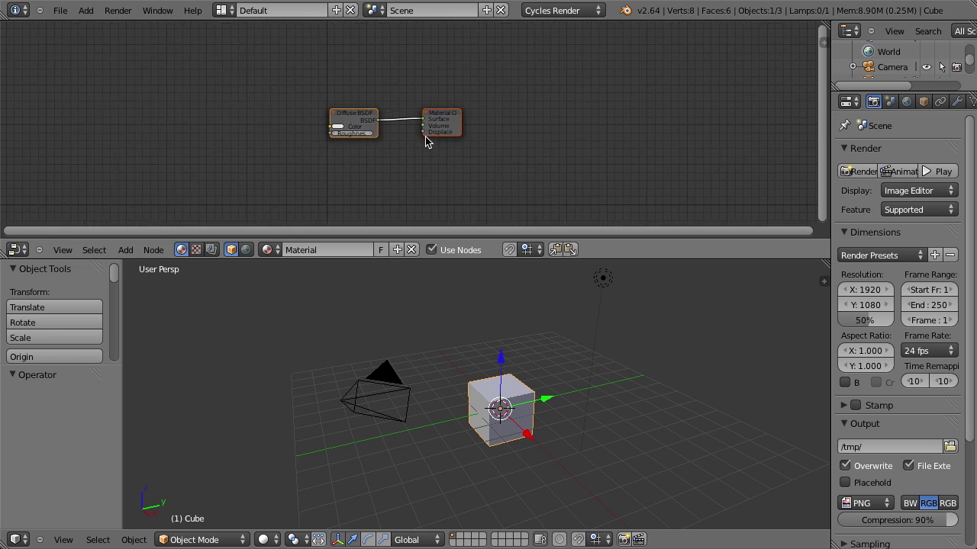